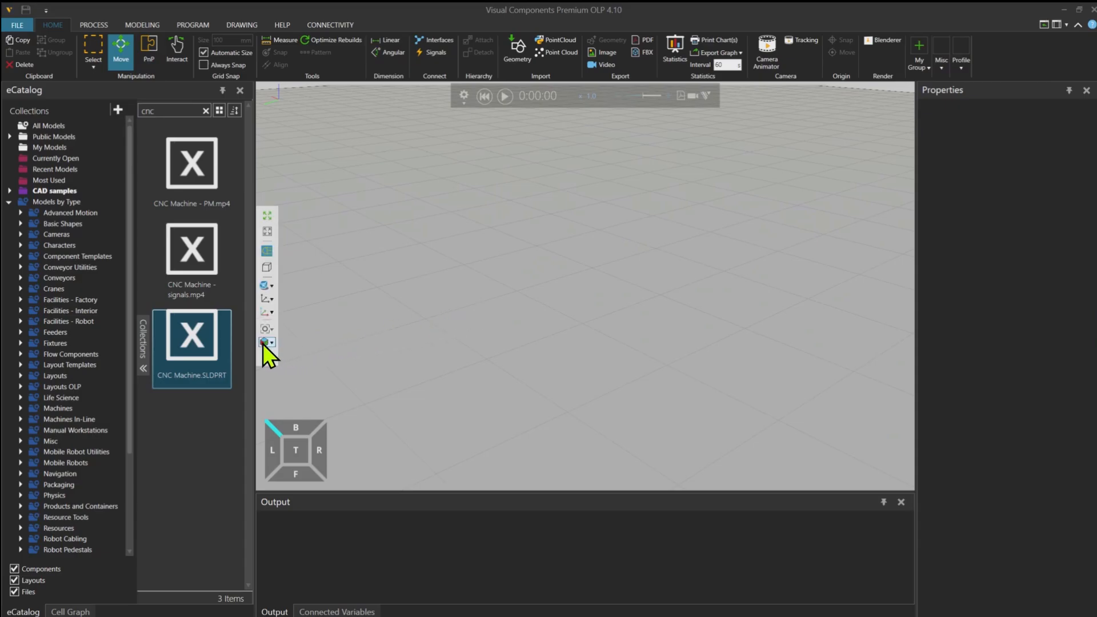
Step: Add the CNC Machine.SLDPRT model from the catalog to the 3D world and switch to the modeling workspace
drag(197, 343, 523, 312)
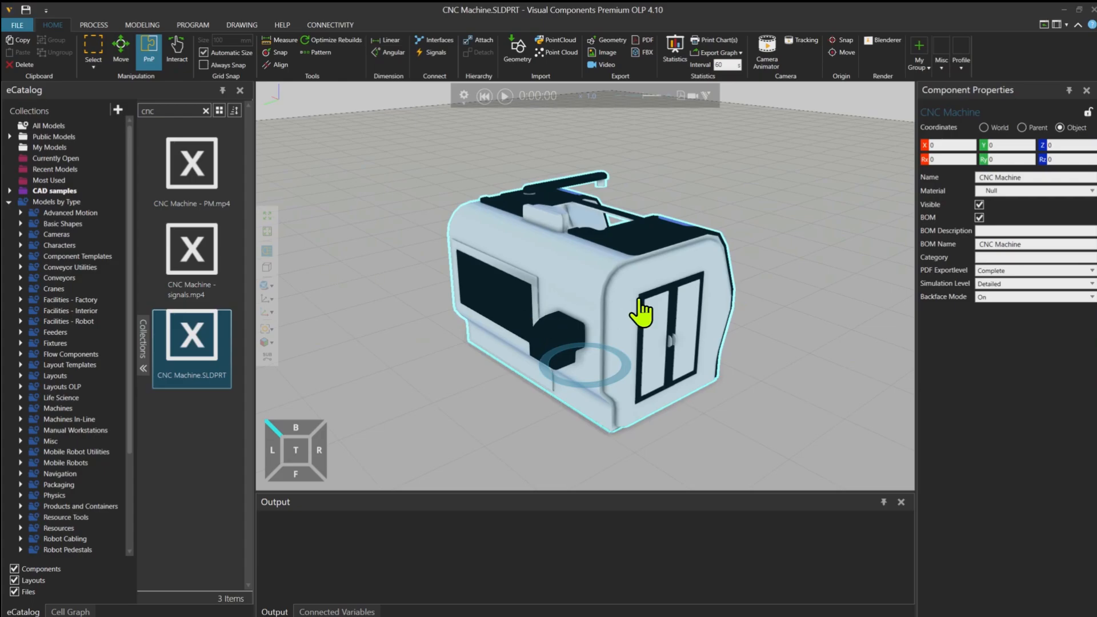
mouse_move(641, 314)
right_down()
mouse_move(632, 336)
mouse_move(568, 329)
mouse_move(626, 328)
right_up()
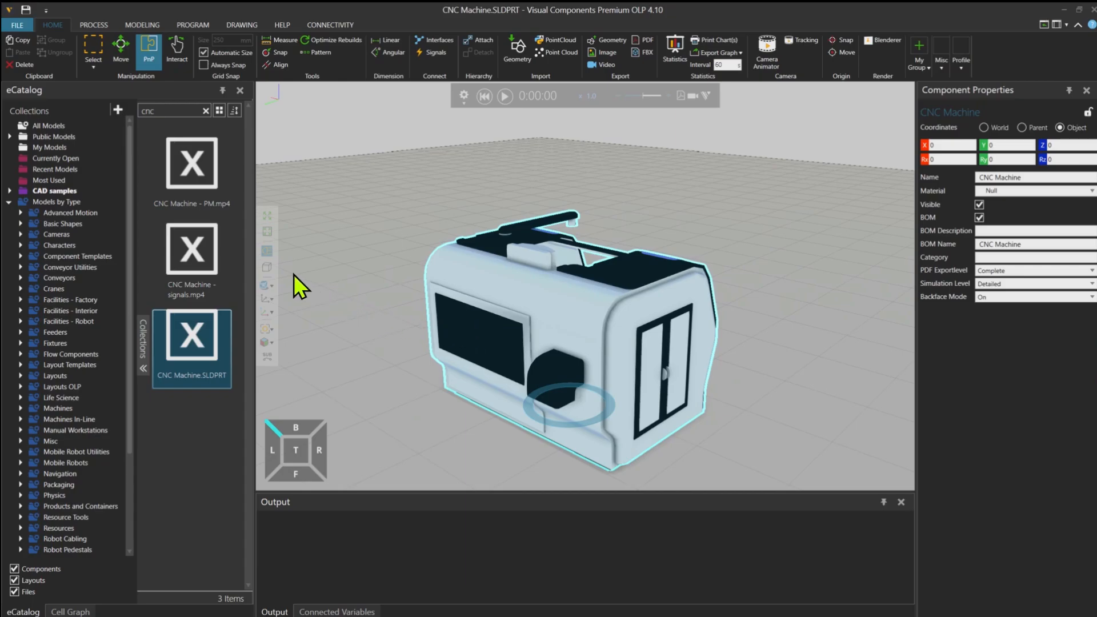
click(143, 25)
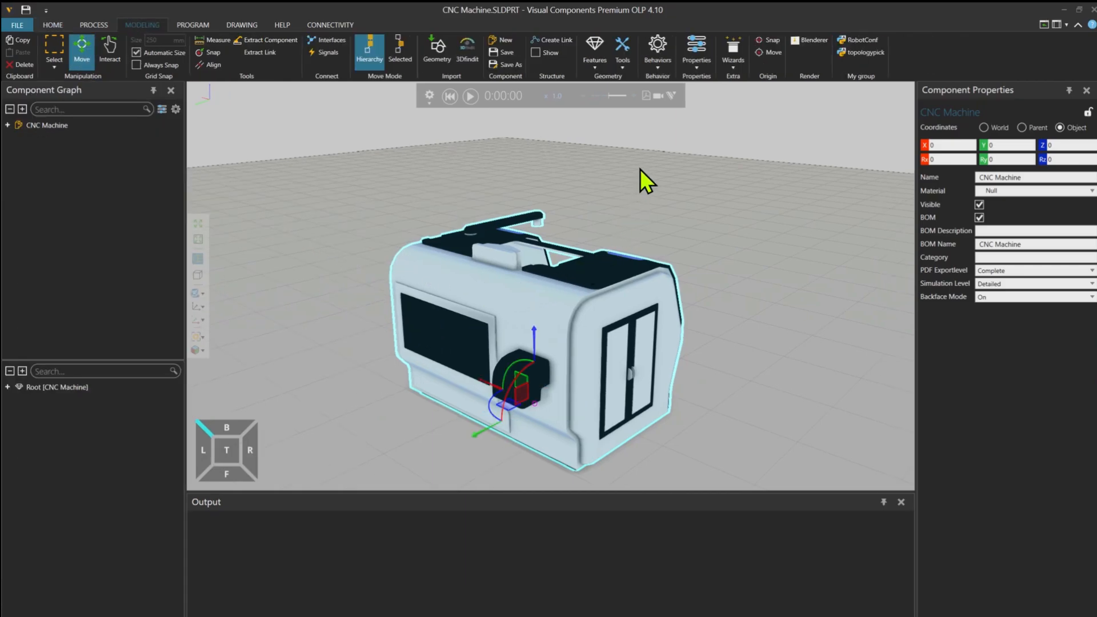
Step: Start the Add Decal tool and position the decal frame on the machine's curved upper surface at about X -344, Y -1821, Z 189
click(630, 63)
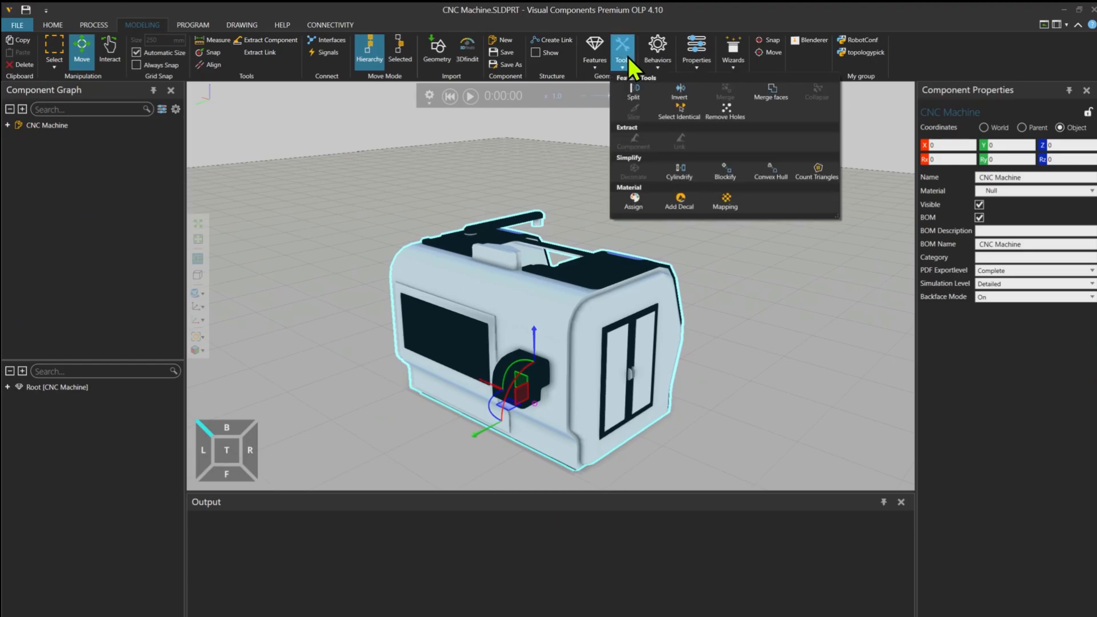
click(680, 203)
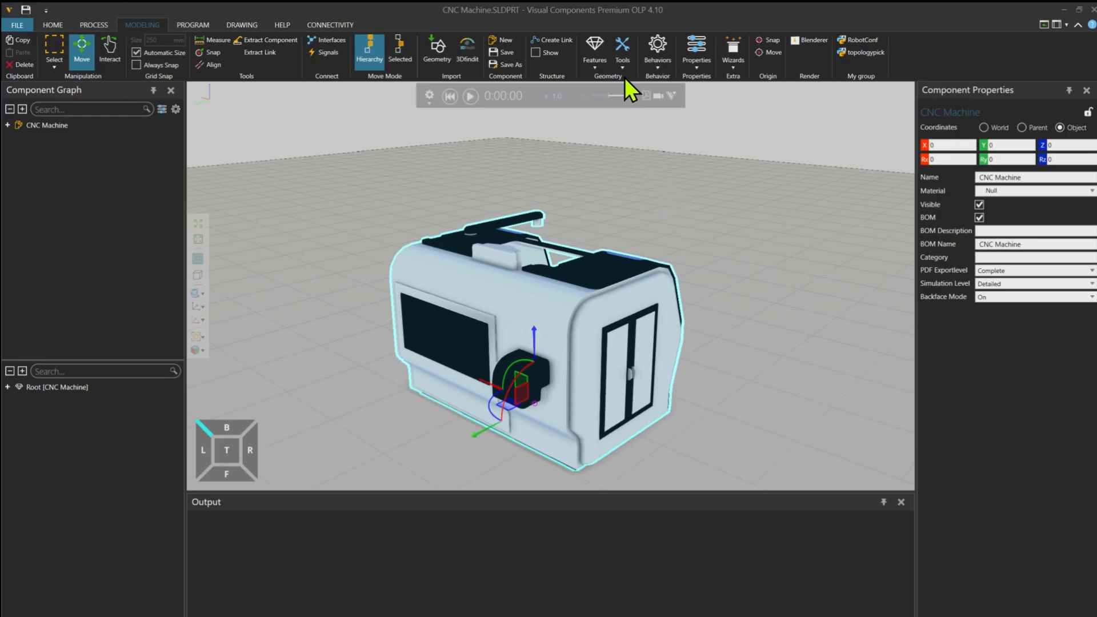
click(622, 63)
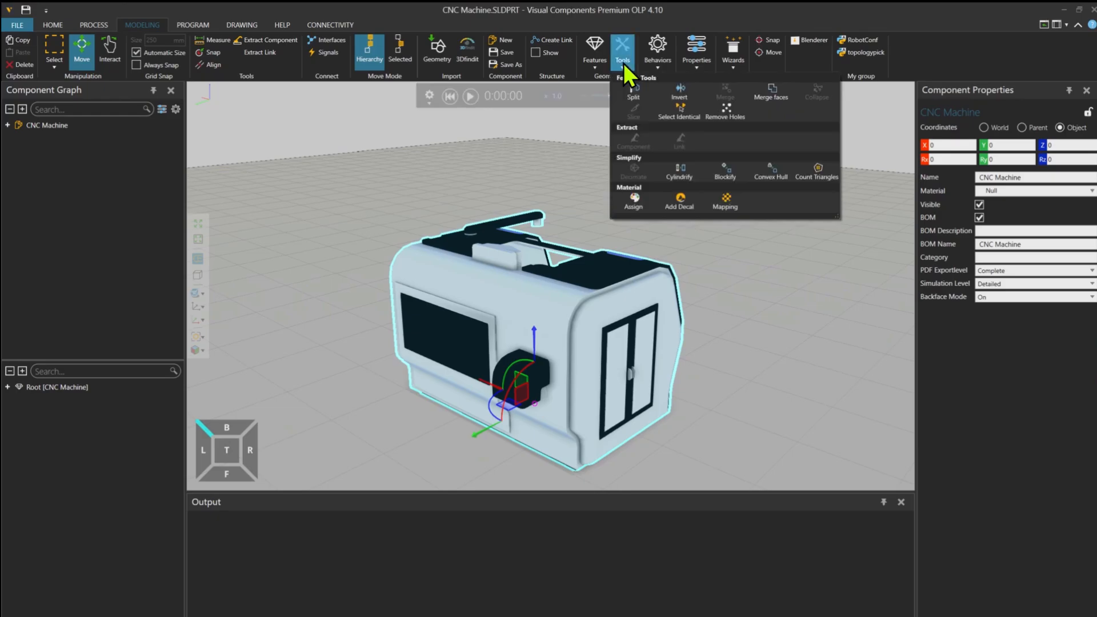
click(679, 202)
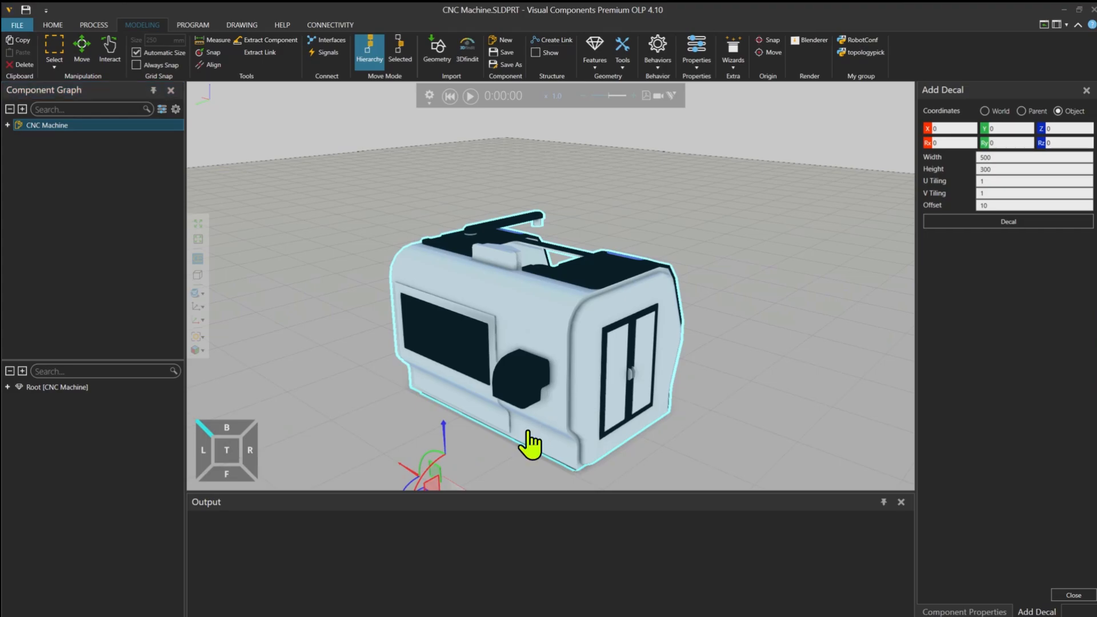
right_drag(526, 445, 529, 366)
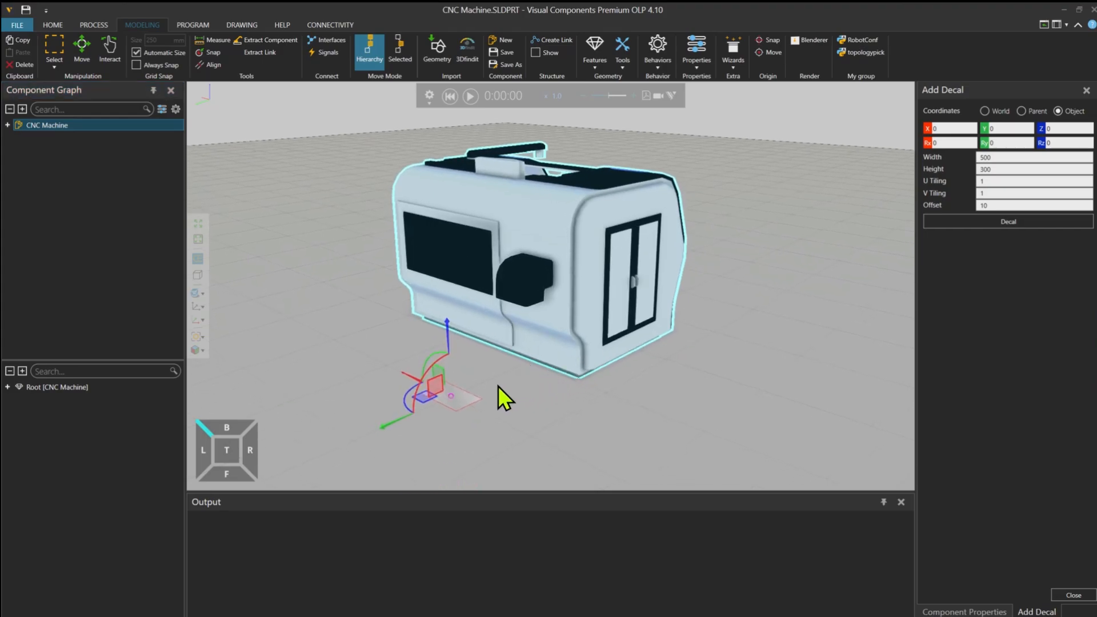
drag(454, 396, 544, 211)
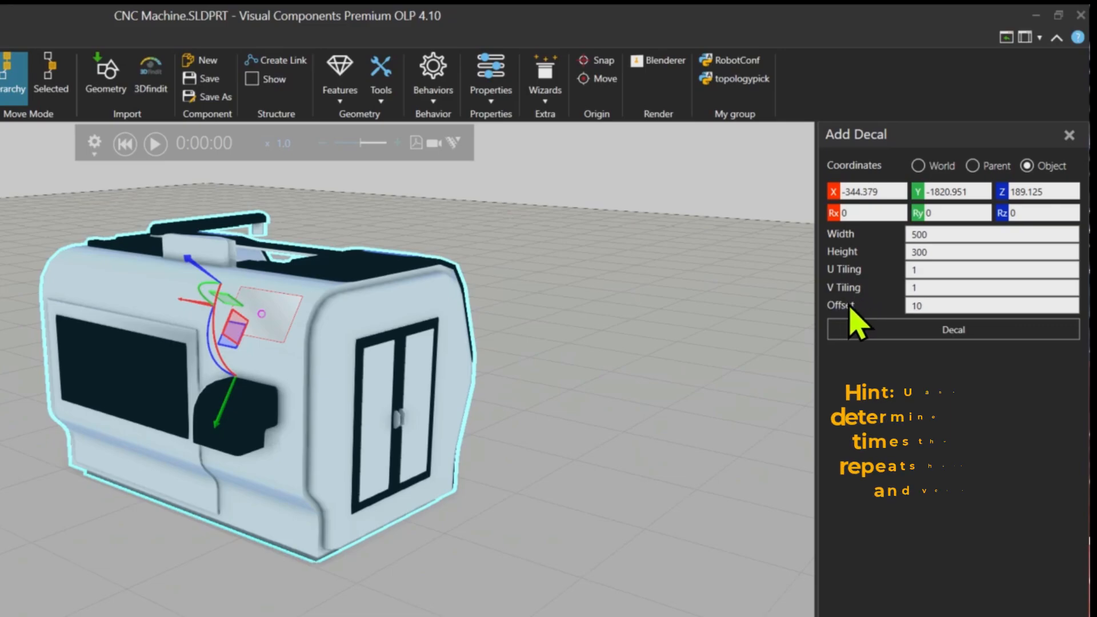
Step: Apply the decal to the machine's curved upper surface and examine the orientation of its number pattern
click(914, 306)
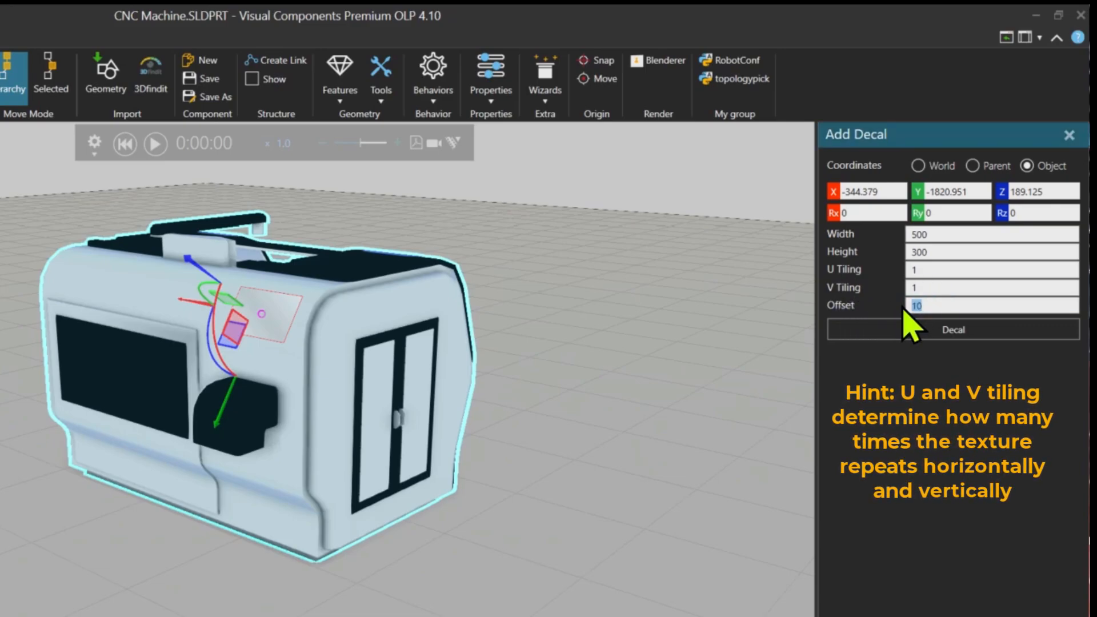
scroll(300, 339, up, 5)
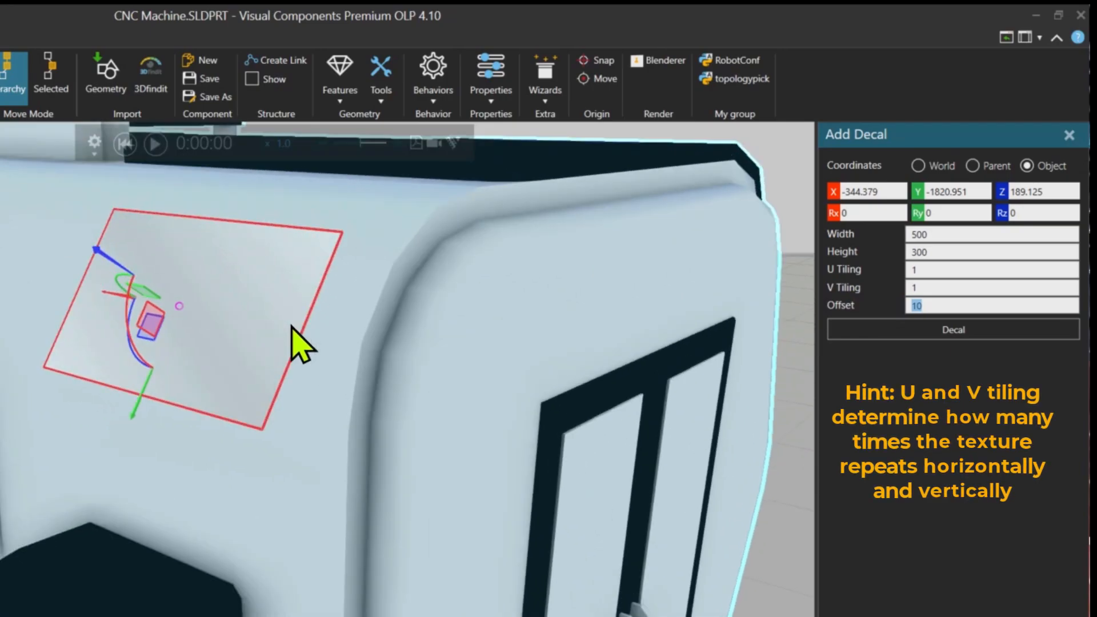
scroll(305, 348, down, 5)
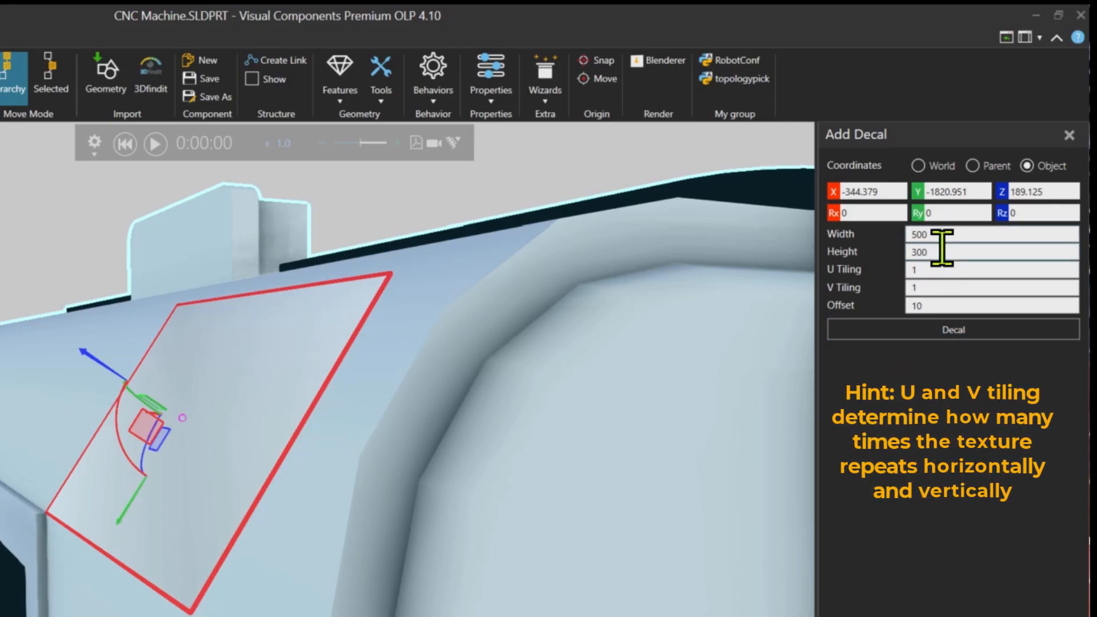
click(960, 334)
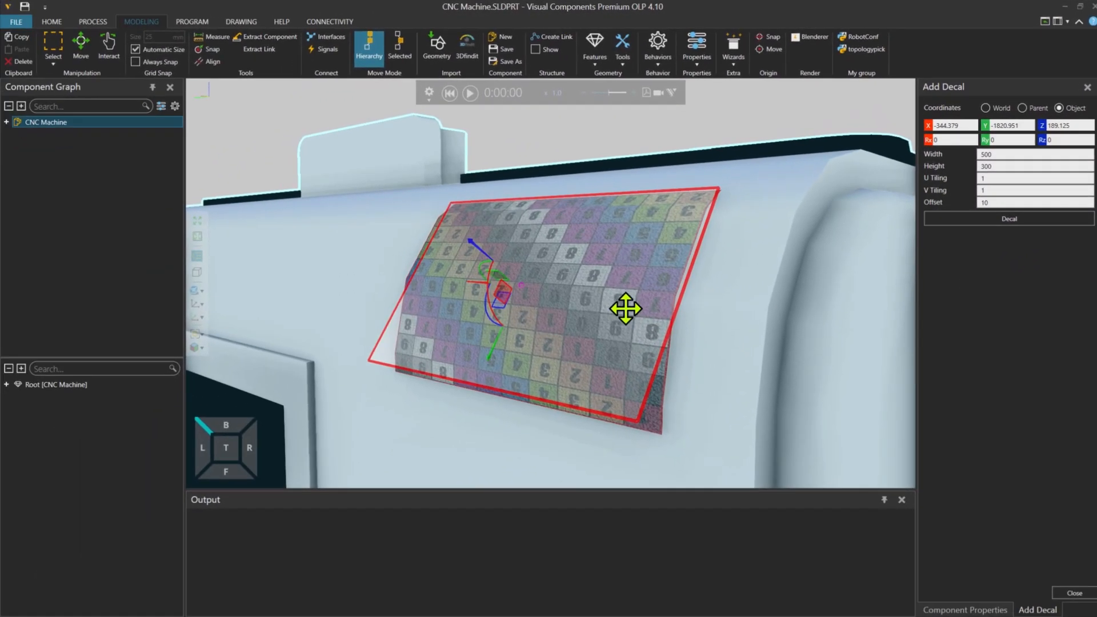
right_drag(626, 308, 728, 310)
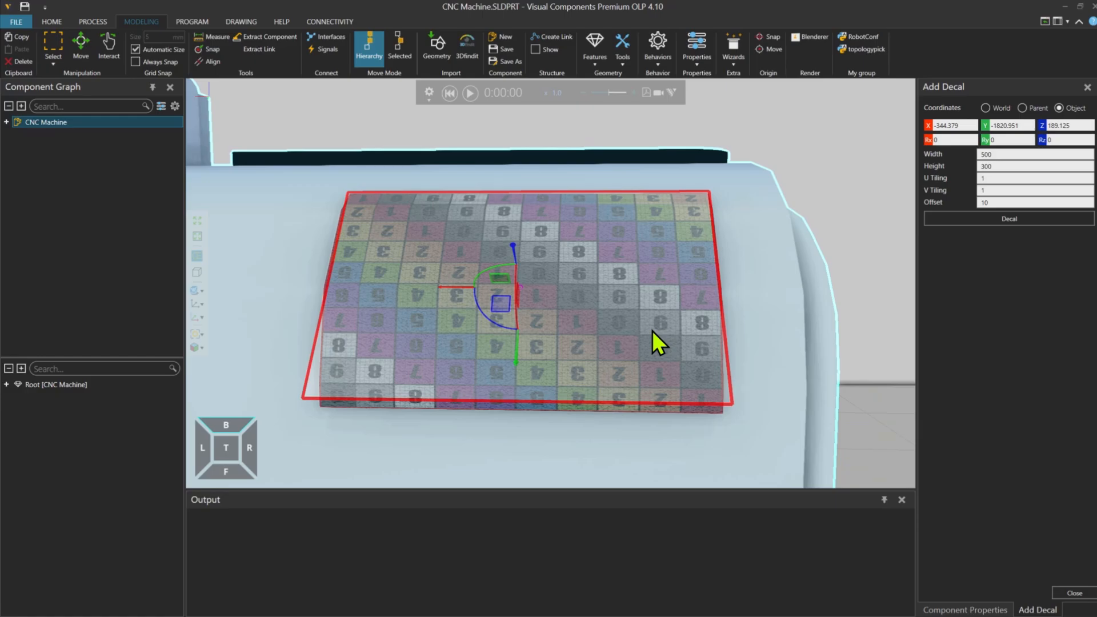
right_drag(676, 348, 686, 400)
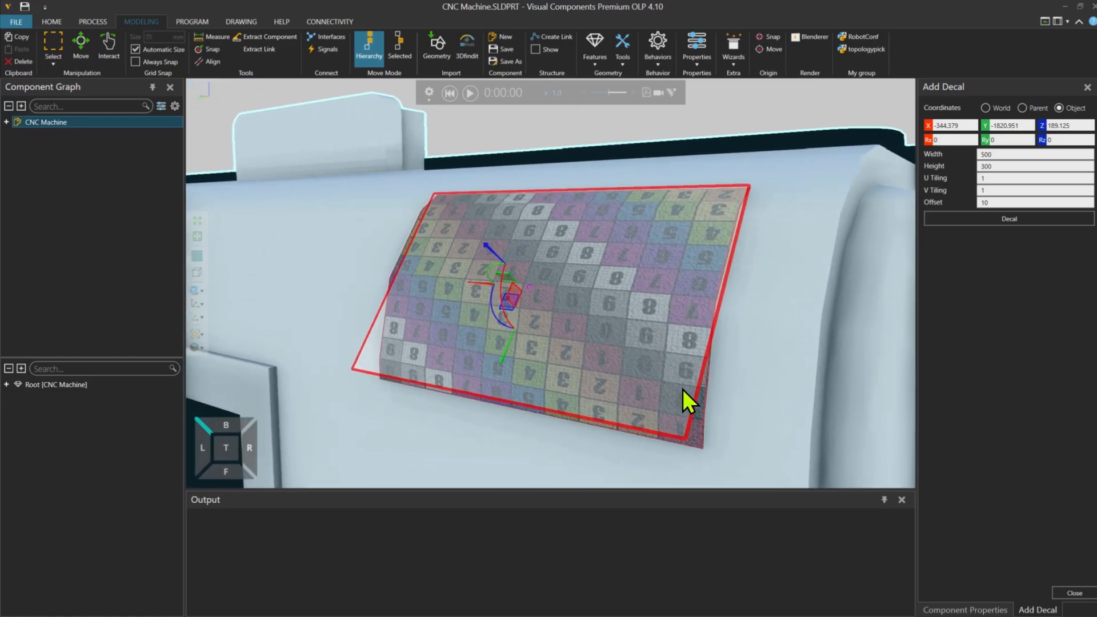
Step: Delete the decal from the machine's curved upper surface
click(702, 424)
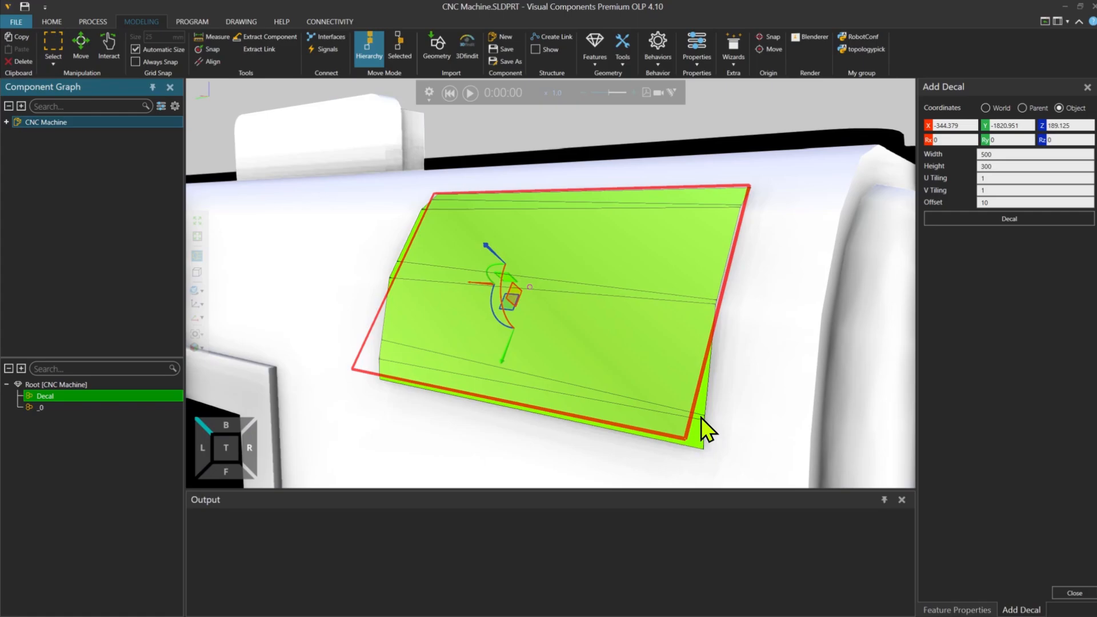
right_click(703, 423)
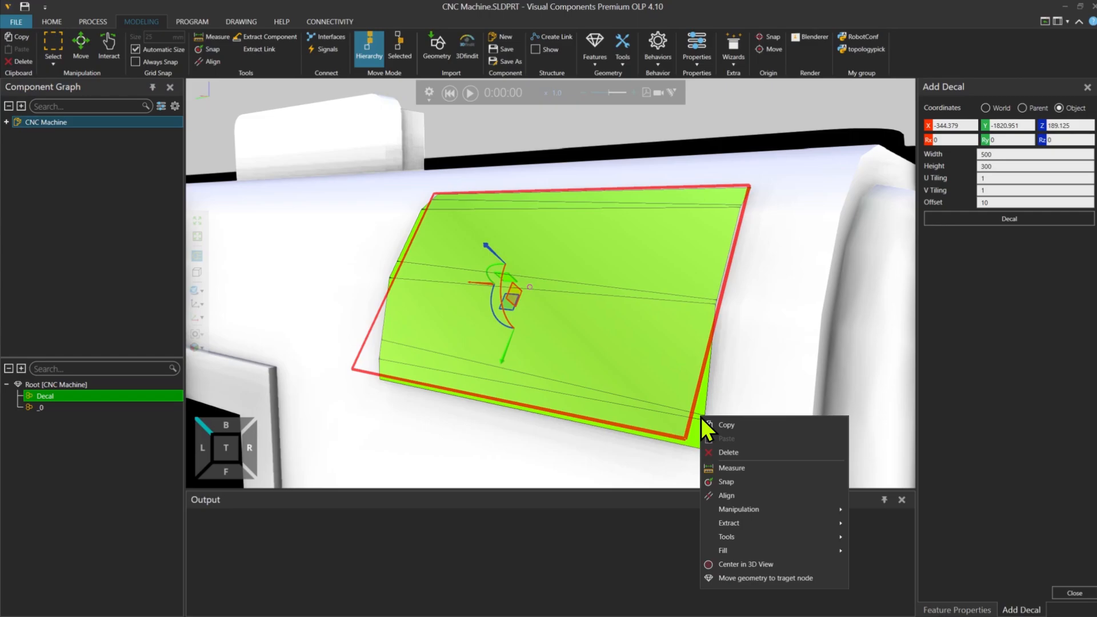
click(740, 452)
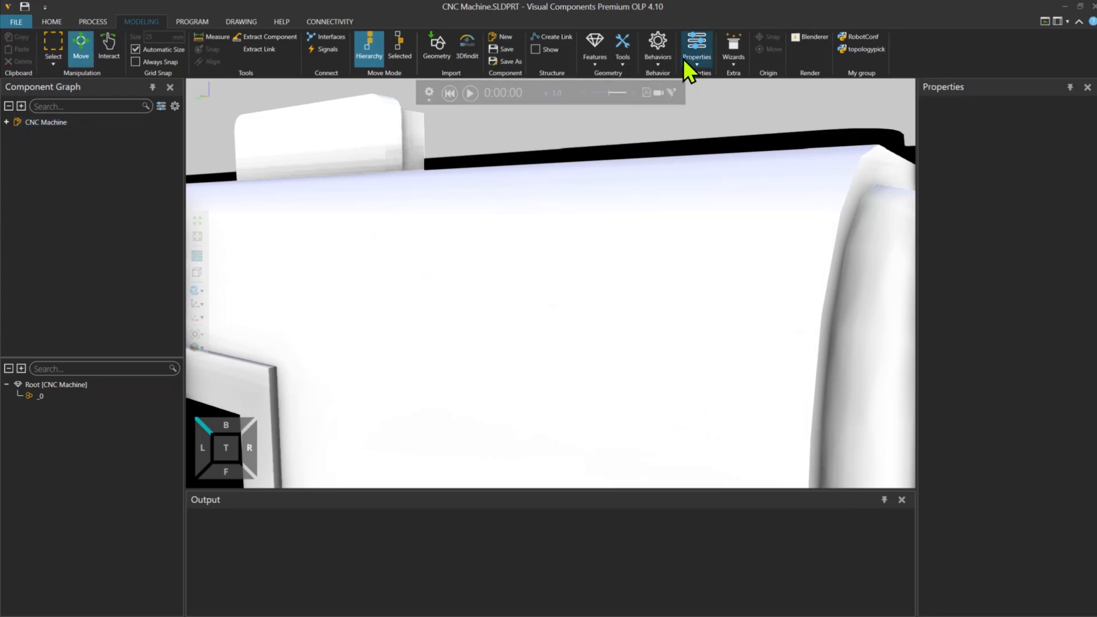
Step: Restart Add Decal and place the decal frame on the curved surface above the control panel at about X -348, Y -1825, Z 189
click(622, 60)
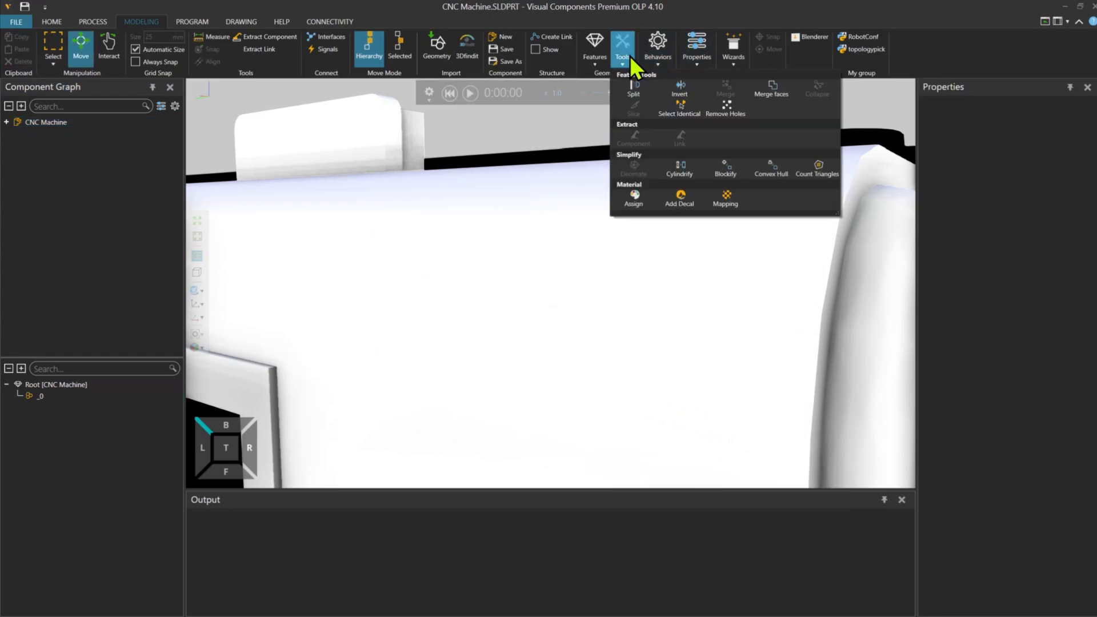
click(679, 199)
scroll(681, 275, down, 5)
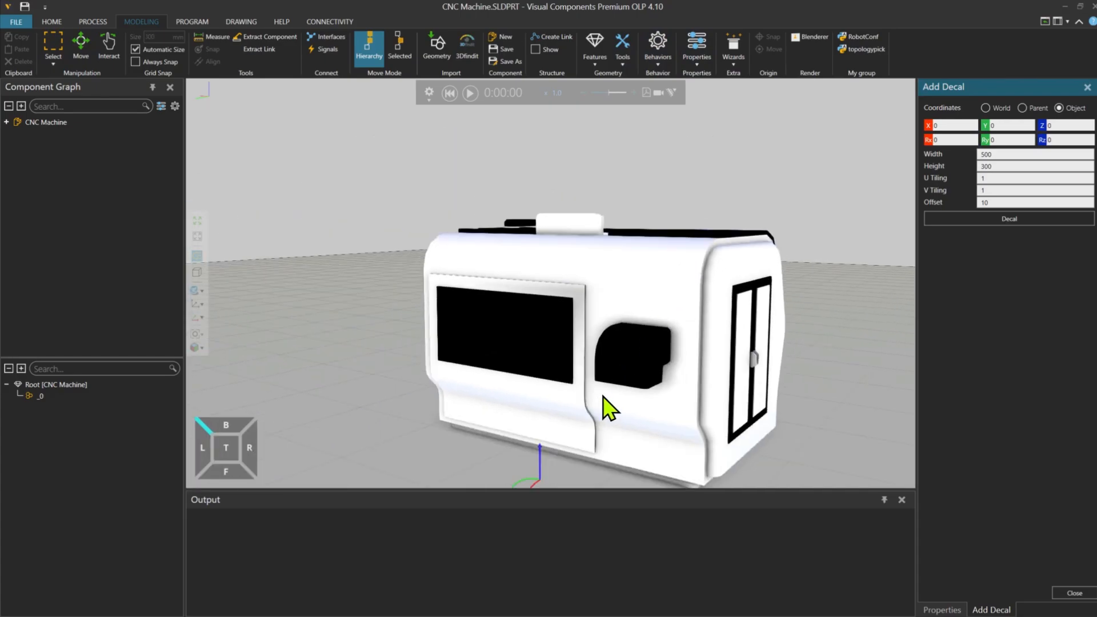
middle_drag(602, 396, 595, 369)
middle_drag(537, 433, 560, 395)
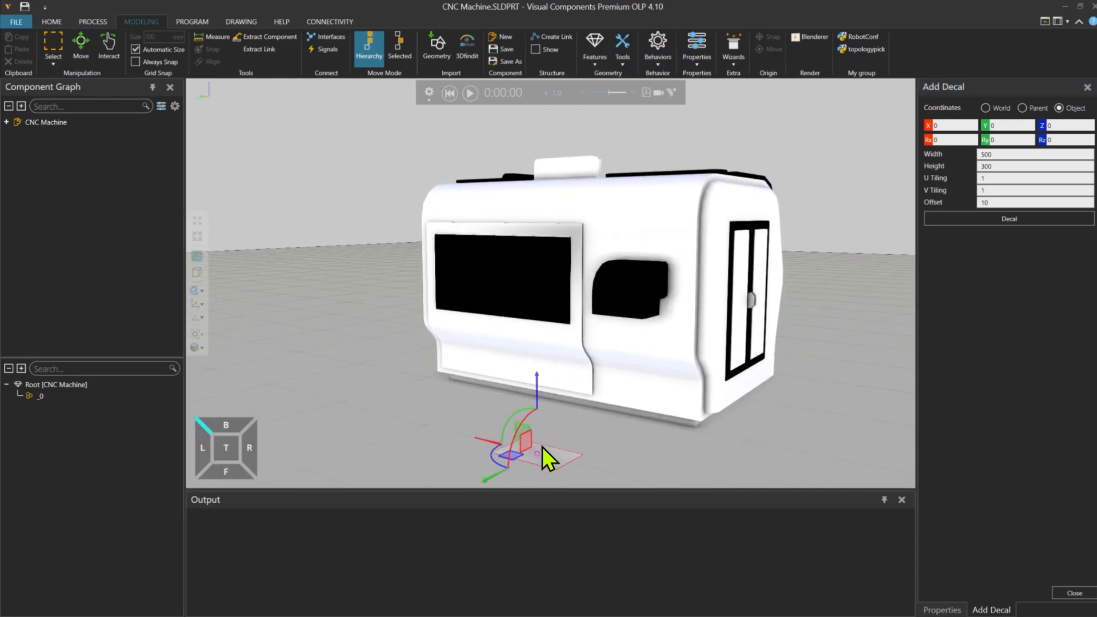
click(566, 381)
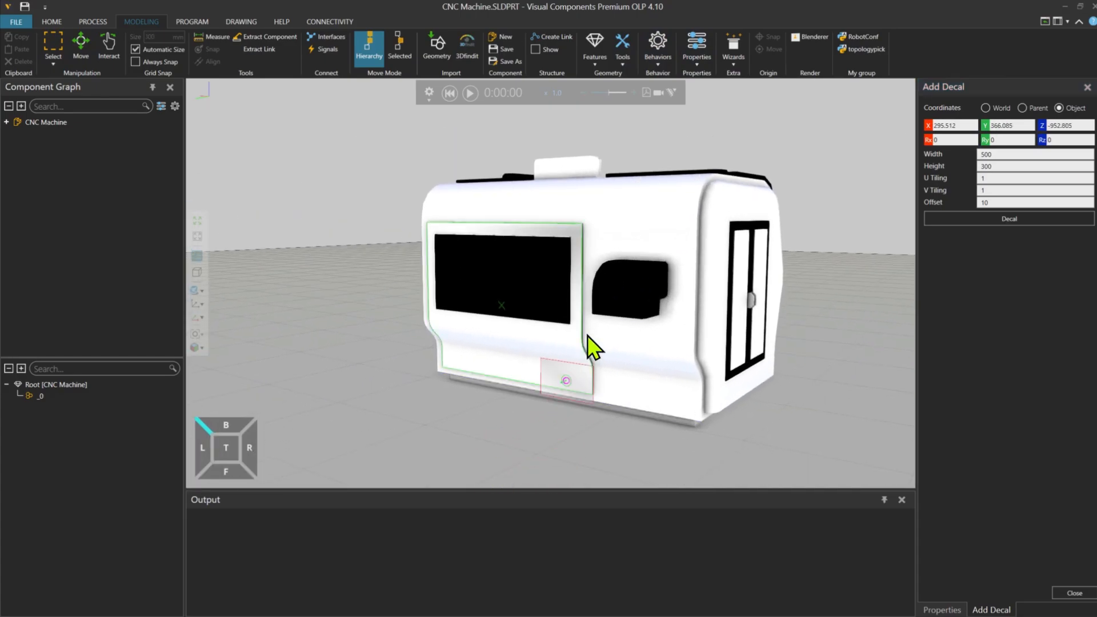
click(648, 204)
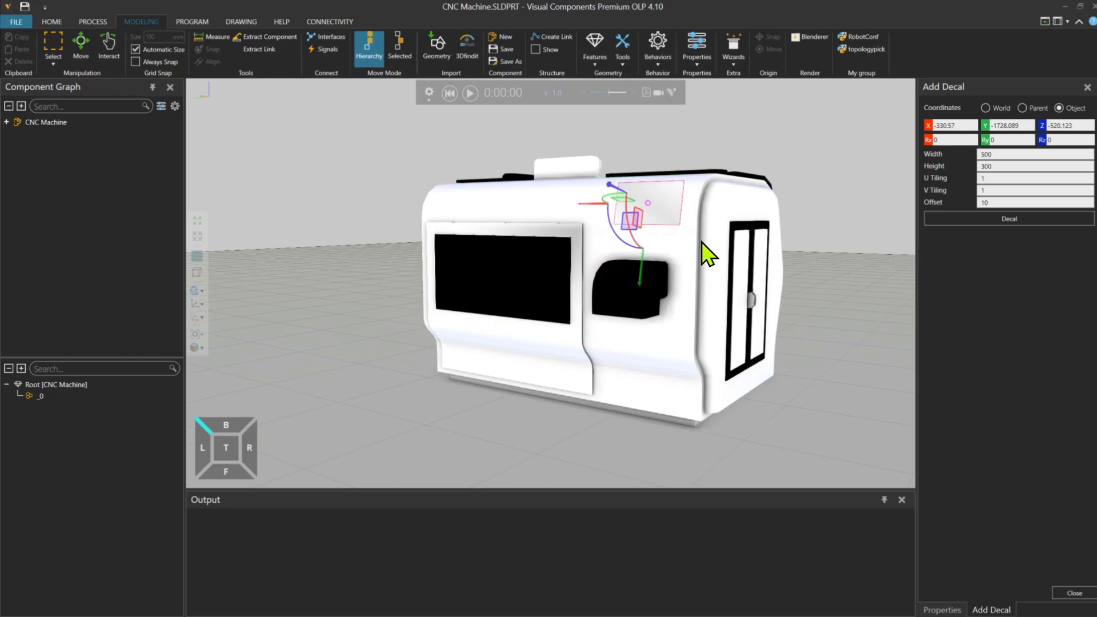
right_drag(693, 238, 677, 246)
scroll(677, 246, up, 5)
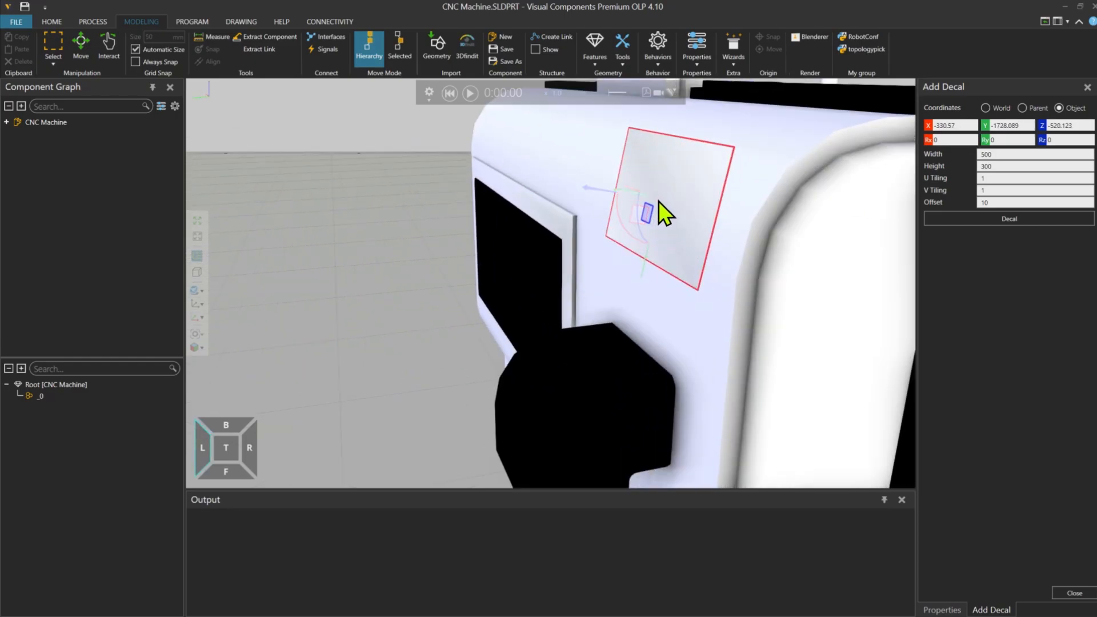
drag(660, 200, 668, 188)
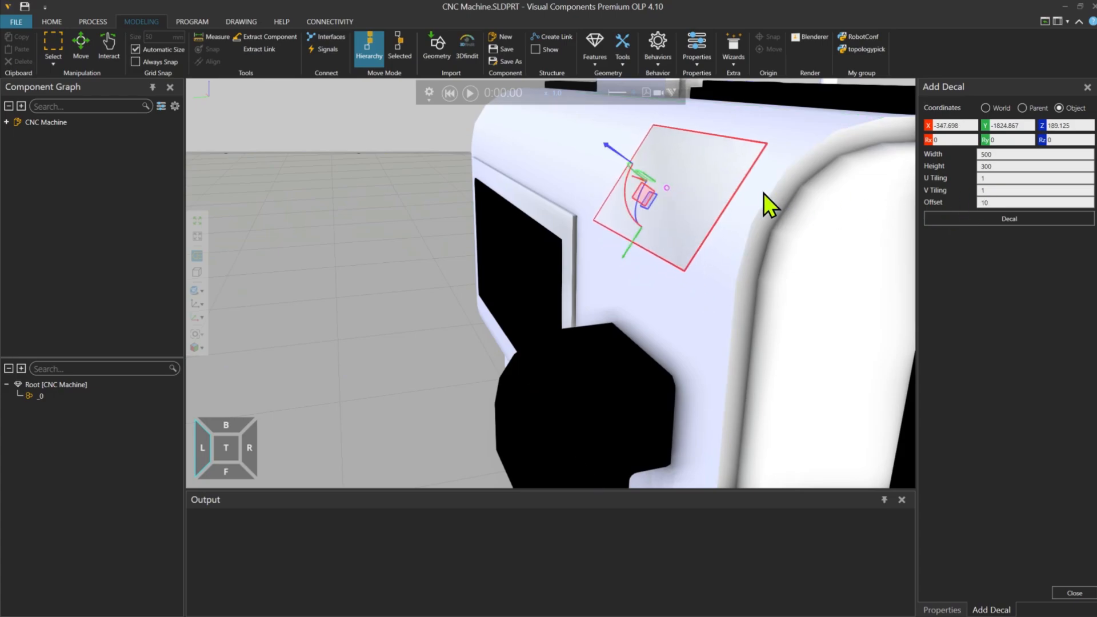
Step: Zero the decal frame's coordinates in the Object system and rotate the frame 180 degrees about its Z axis
click(1066, 108)
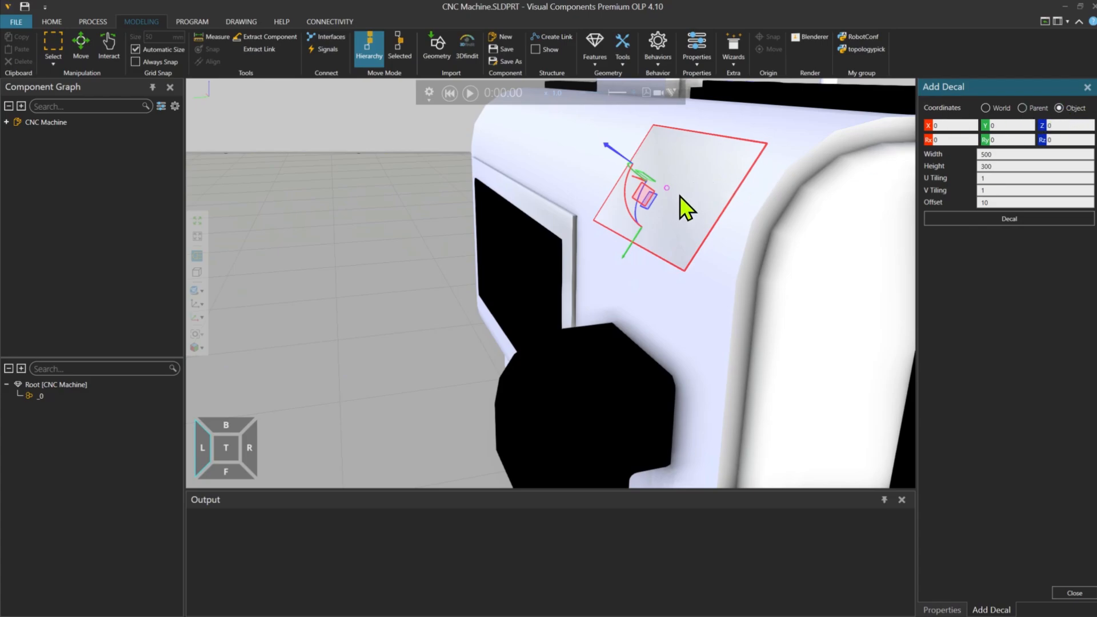
right_drag(680, 195, 609, 226)
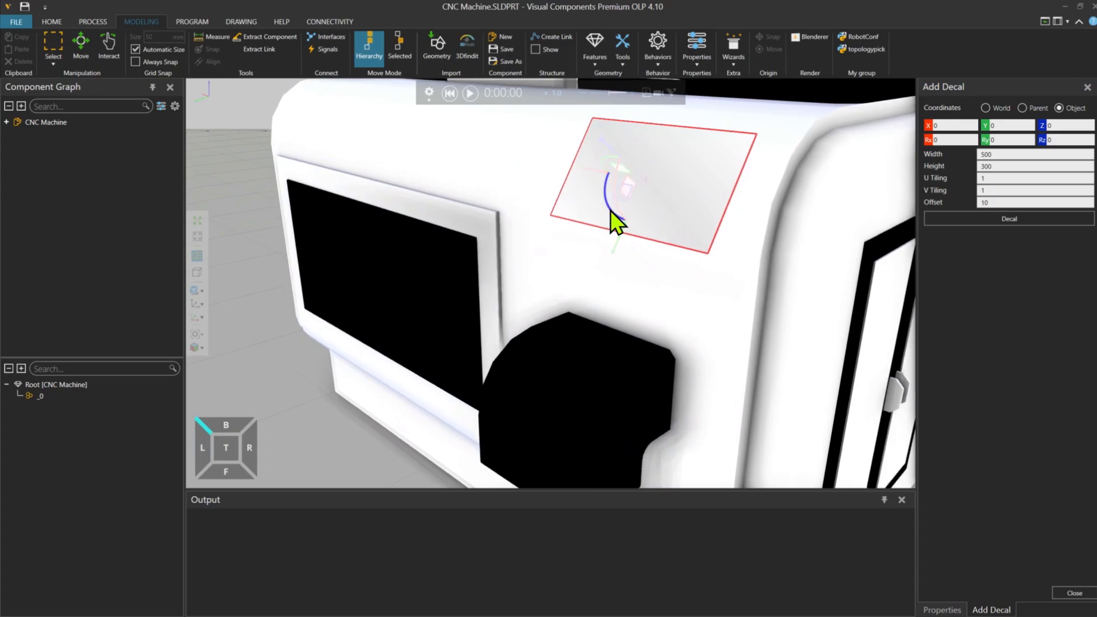
drag(610, 210, 698, 147)
ctrl+right_drag(747, 247, 717, 280)
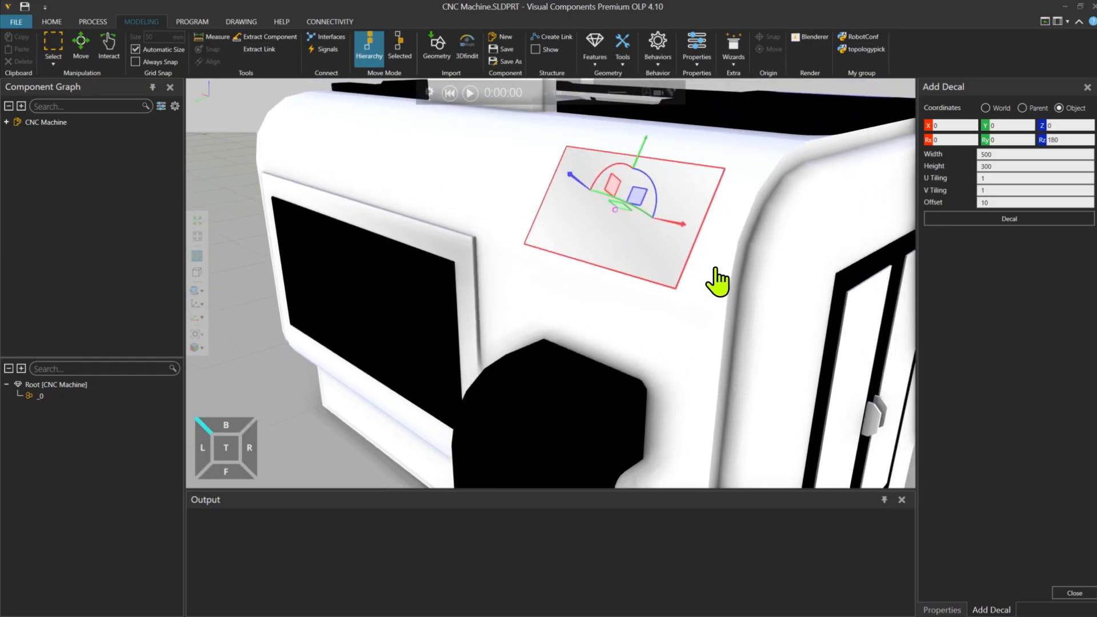
Step: Apply the rotated decal to the machine and inspect how it wraps over the curved surface
click(963, 217)
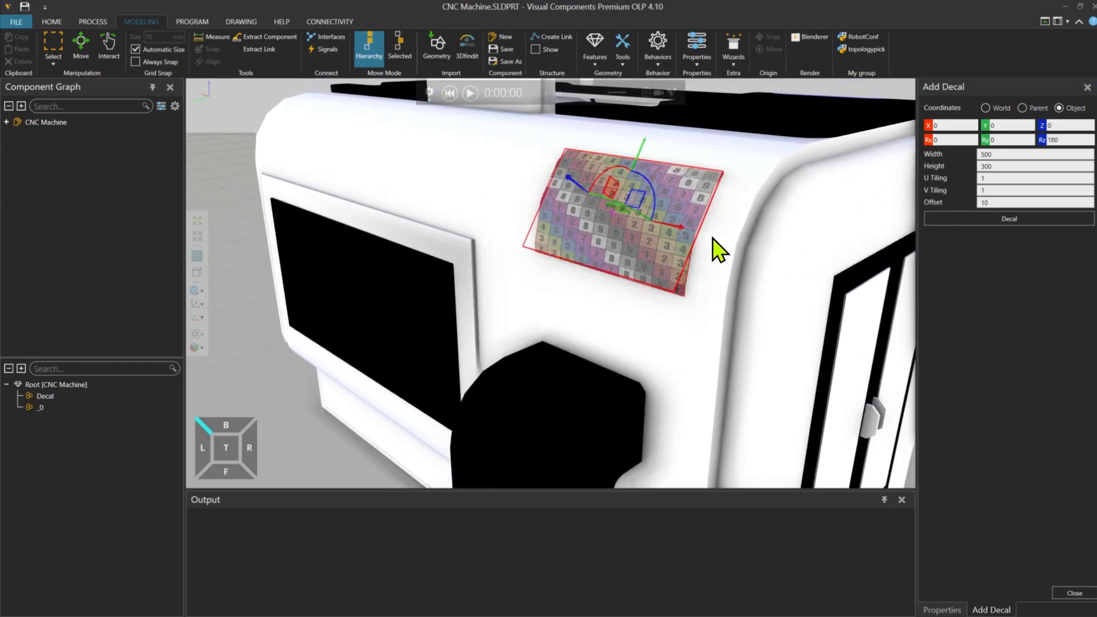
scroll(717, 250, up, 3)
right_drag(703, 259, 738, 294)
scroll(680, 269, down, 5)
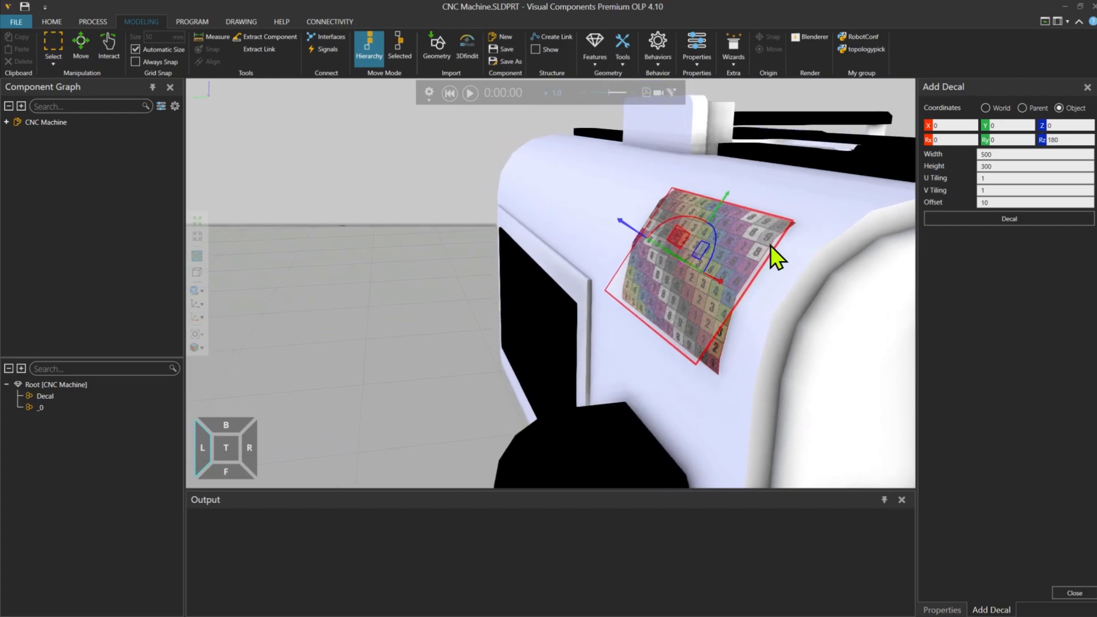
scroll(767, 245, down, 5)
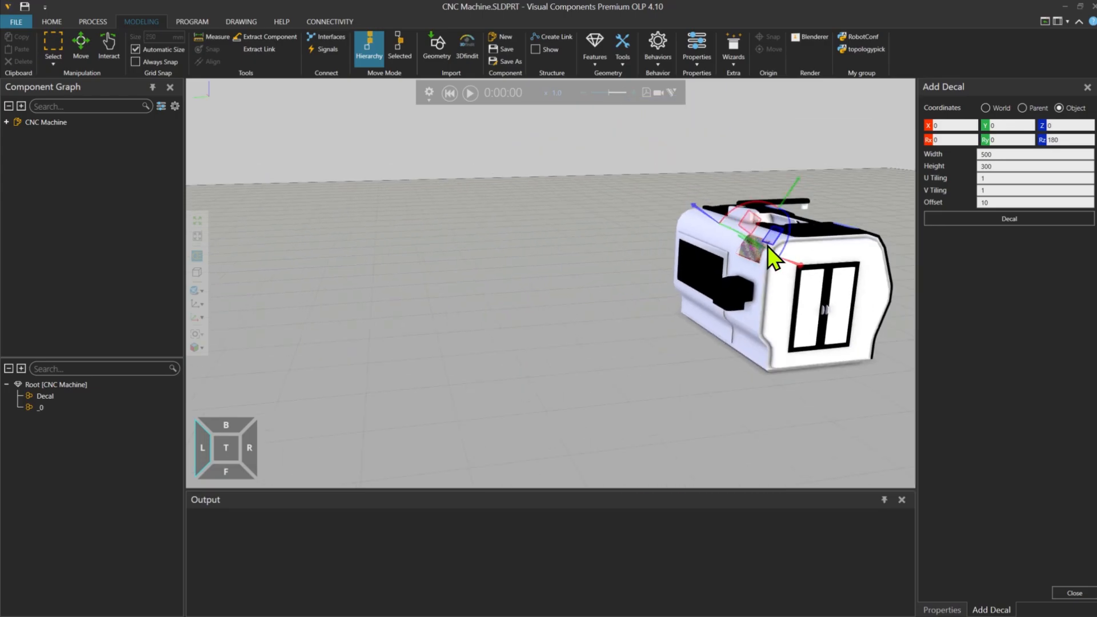
scroll(767, 245, up, 4)
right_drag(771, 291, 784, 325)
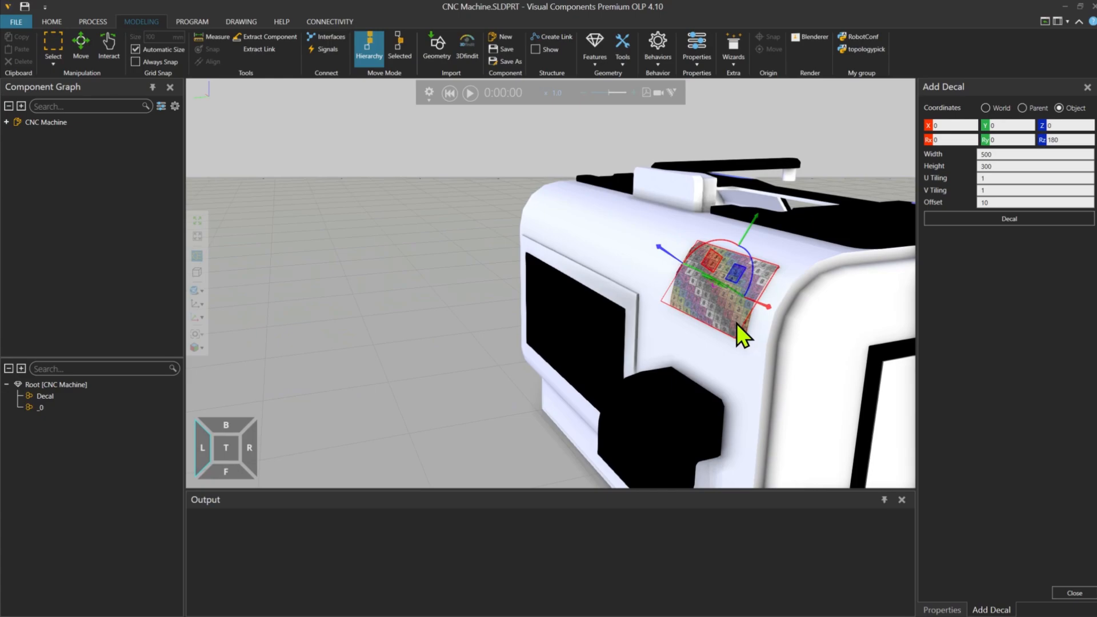
Step: Deselect the machine, close the Add Decal tool and inspect the orientation of the decal's number pattern
click(484, 364)
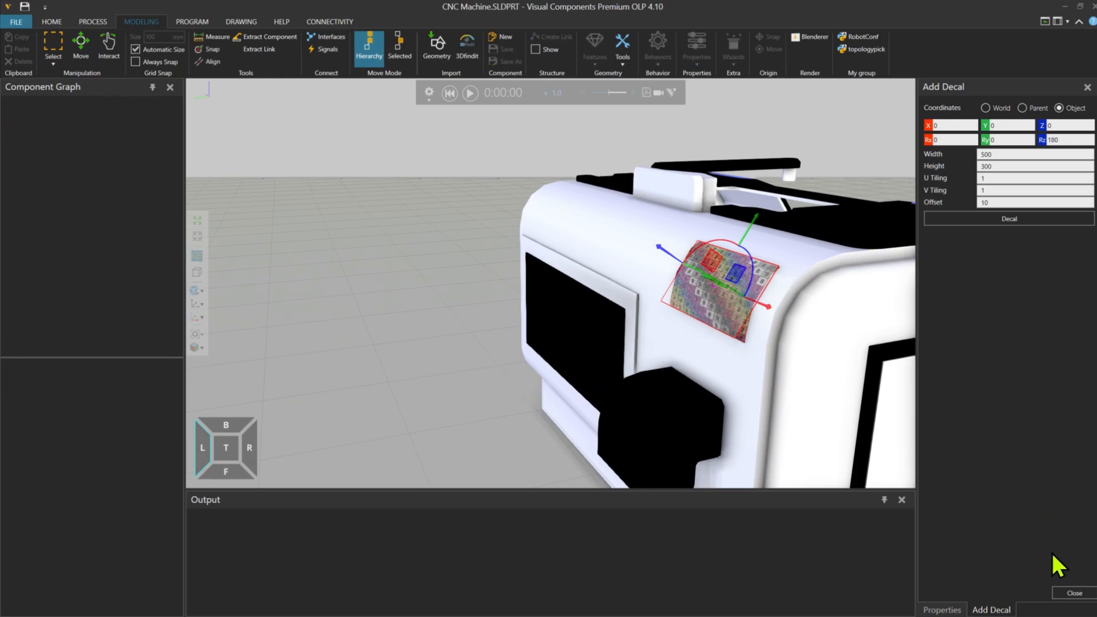
click(1075, 593)
mouse_move(739, 325)
right_down()
mouse_move(743, 340)
mouse_move(724, 324)
right_up()
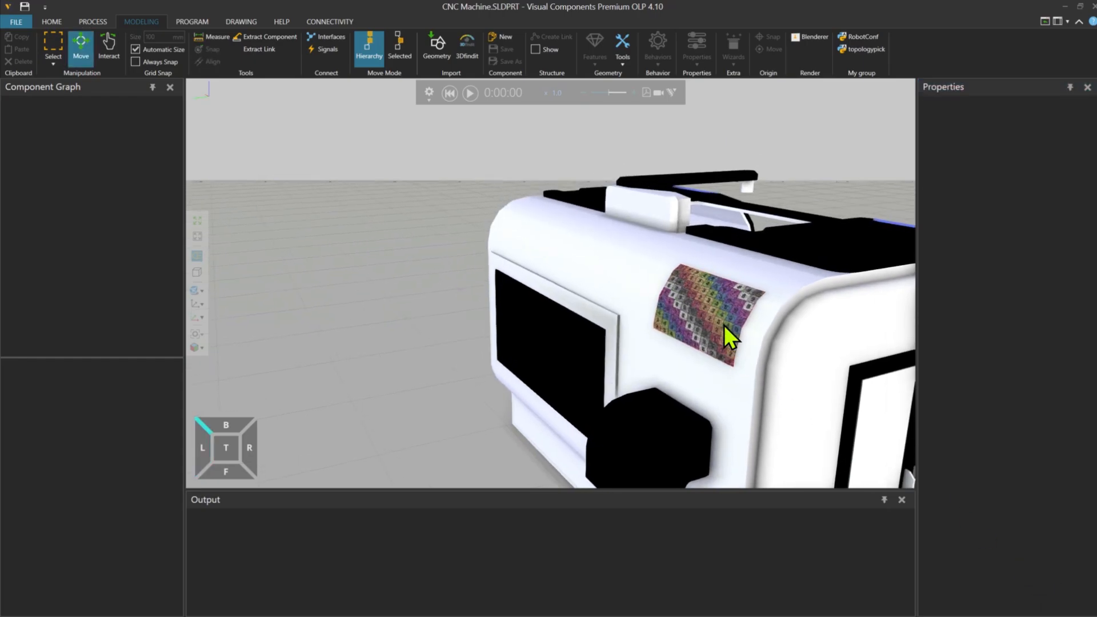
scroll(725, 324, up, 5)
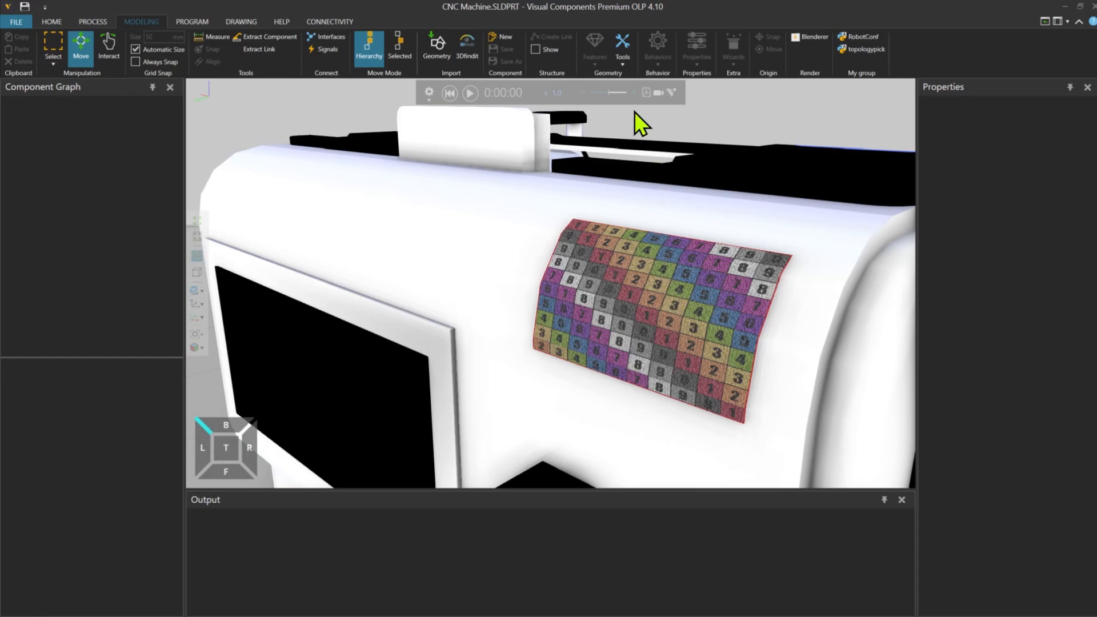
Step: Start the Assign material tool and look through the layout materials and the library materials
click(625, 60)
click(631, 196)
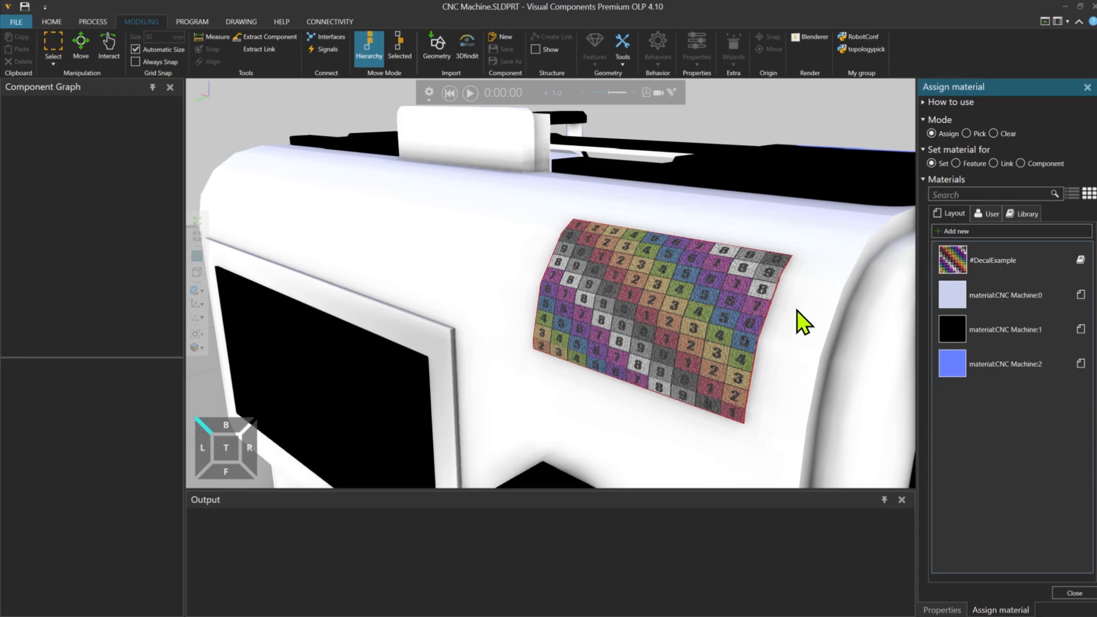
click(987, 275)
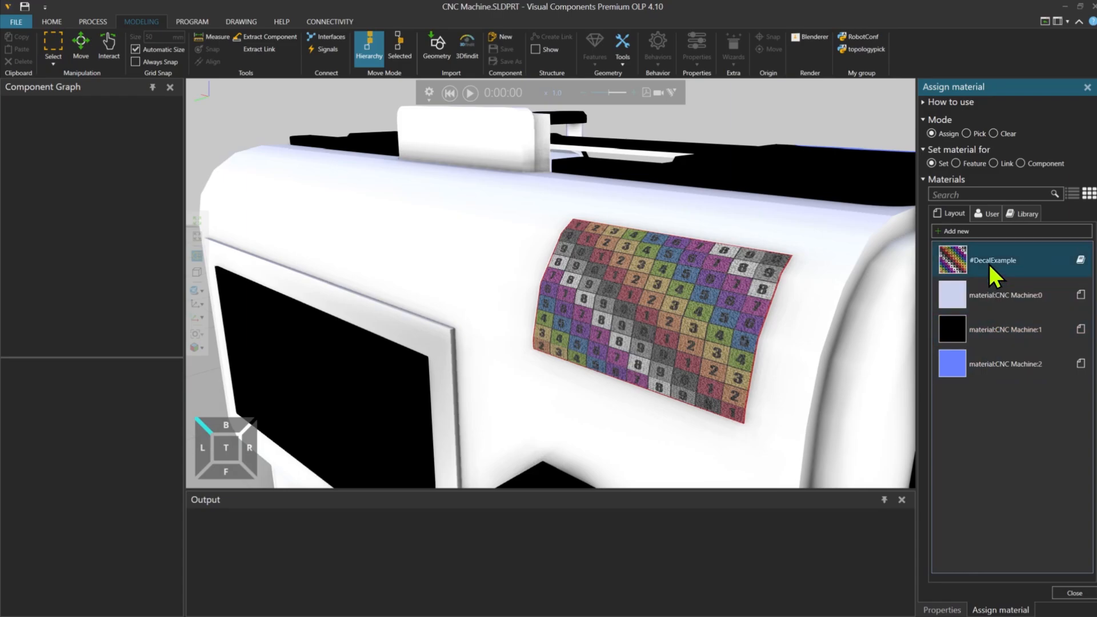
click(1019, 215)
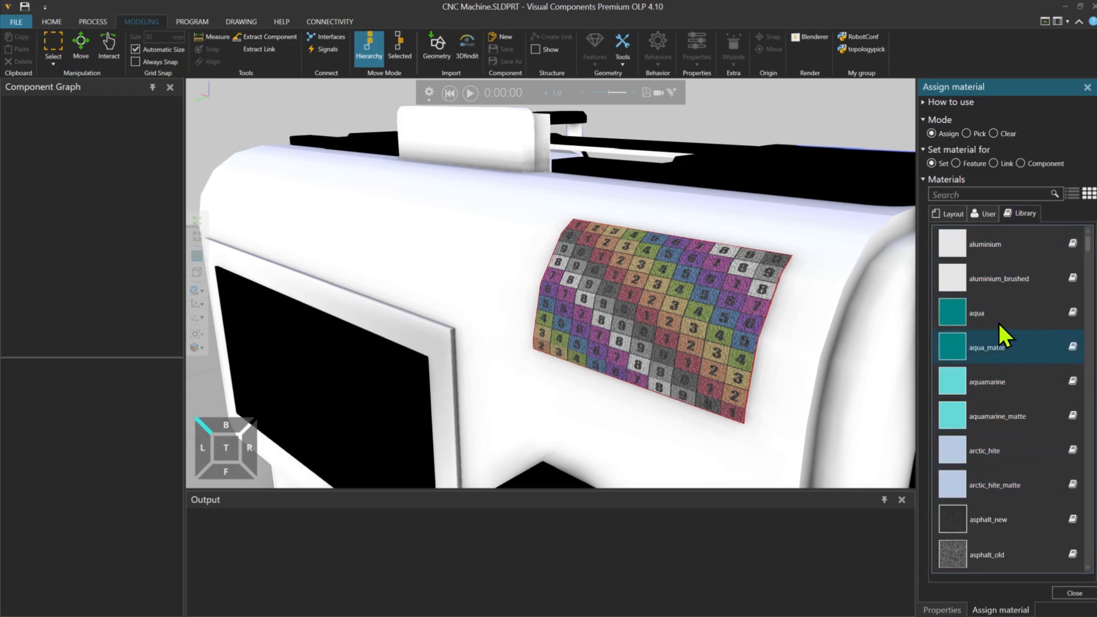
click(994, 346)
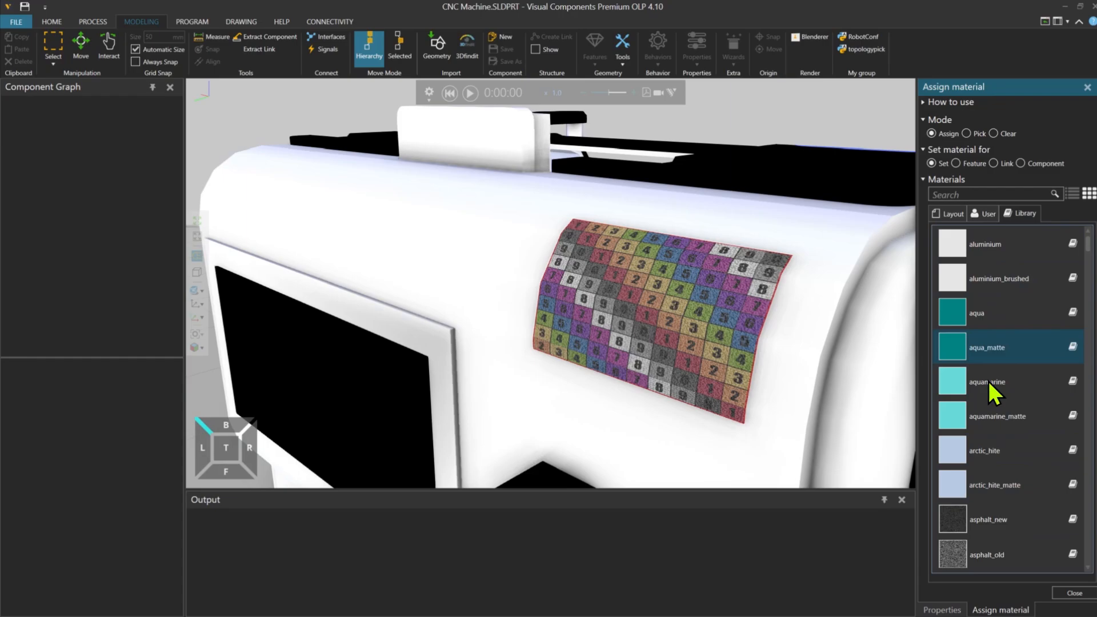
Step: Add a new user material, show its preview in the 3D world and set its color to dark blue
click(983, 214)
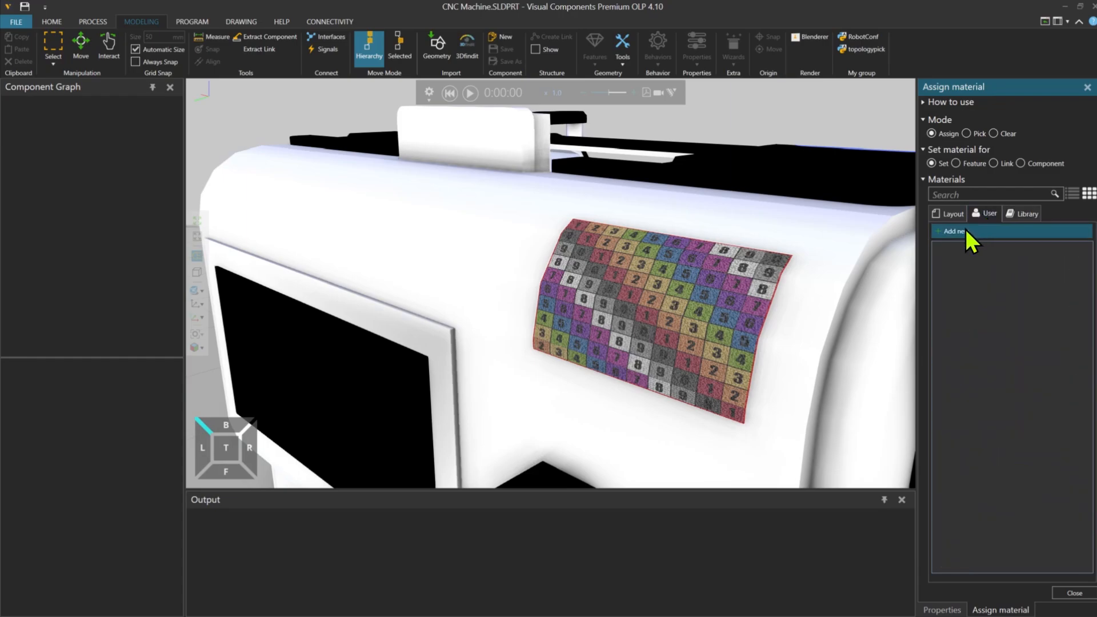
click(964, 232)
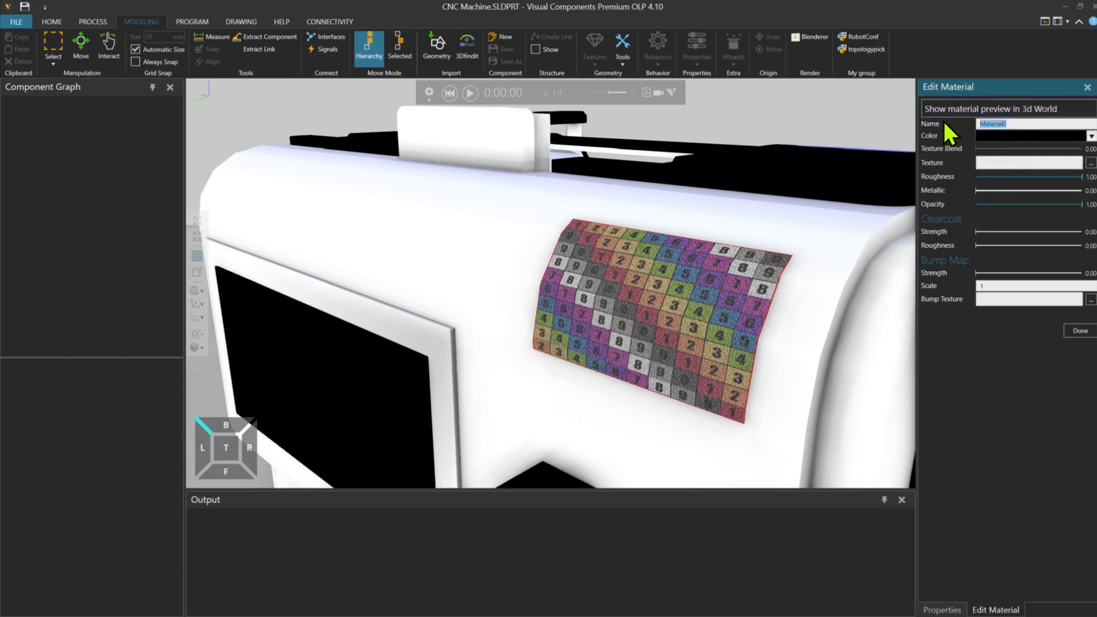
click(965, 112)
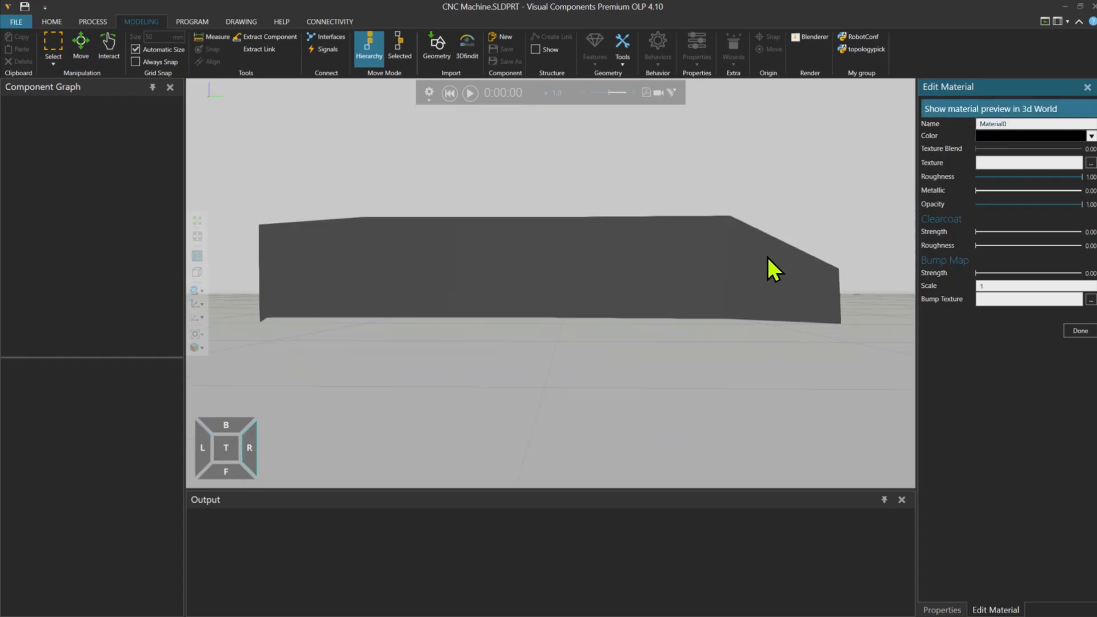
click(1020, 137)
click(1017, 199)
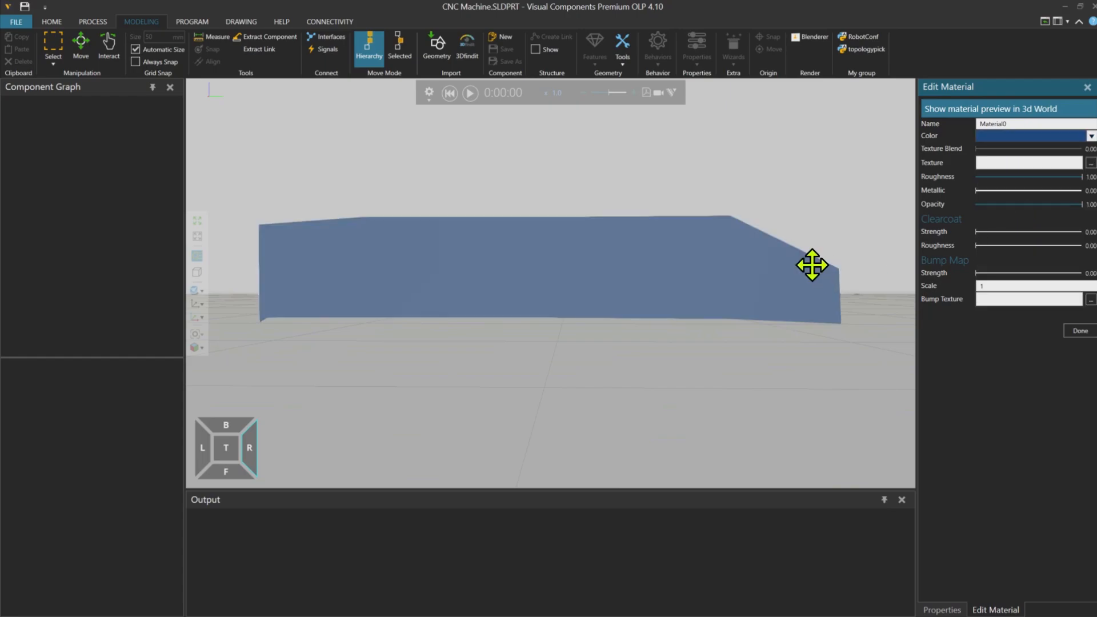
right_drag(808, 265, 711, 306)
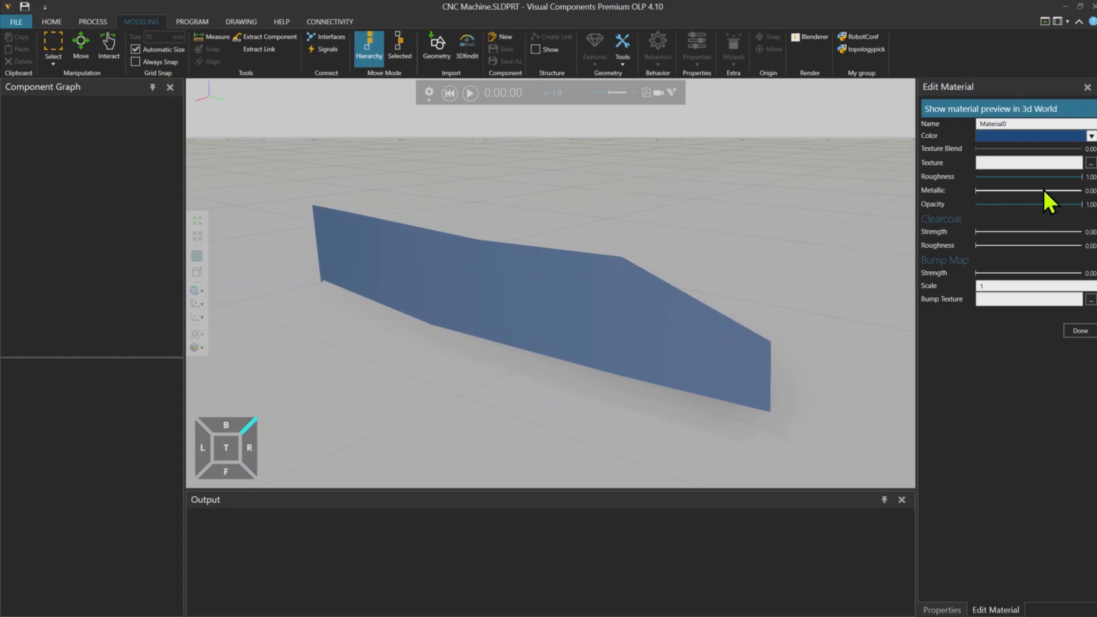
Step: Load the VC image from the Pictures folder as the material's texture
click(1091, 164)
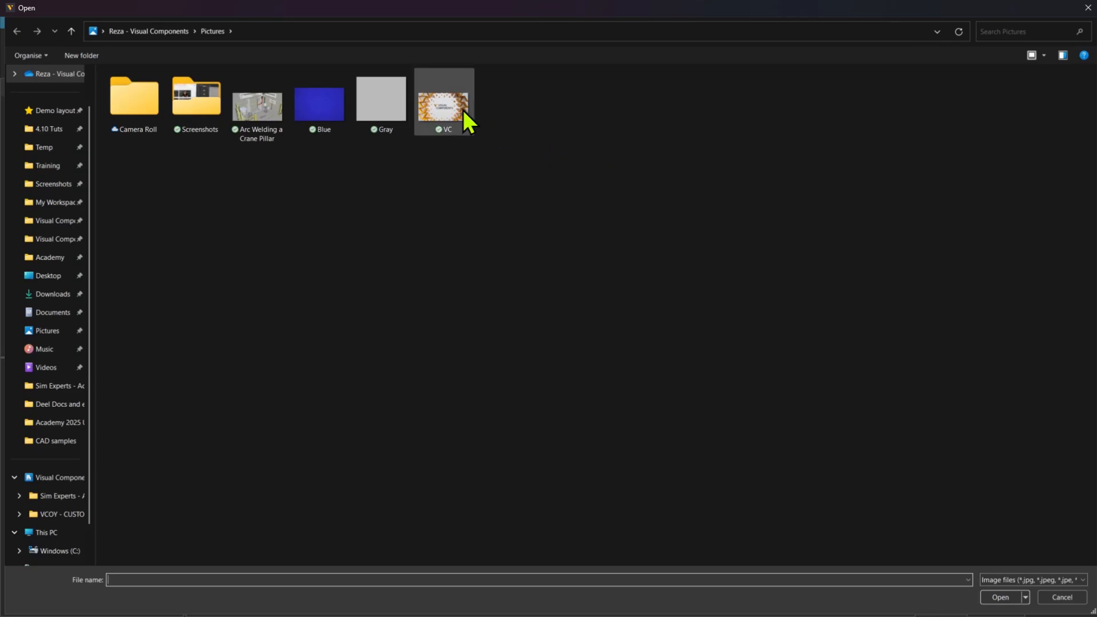
click(463, 111)
double_click(463, 110)
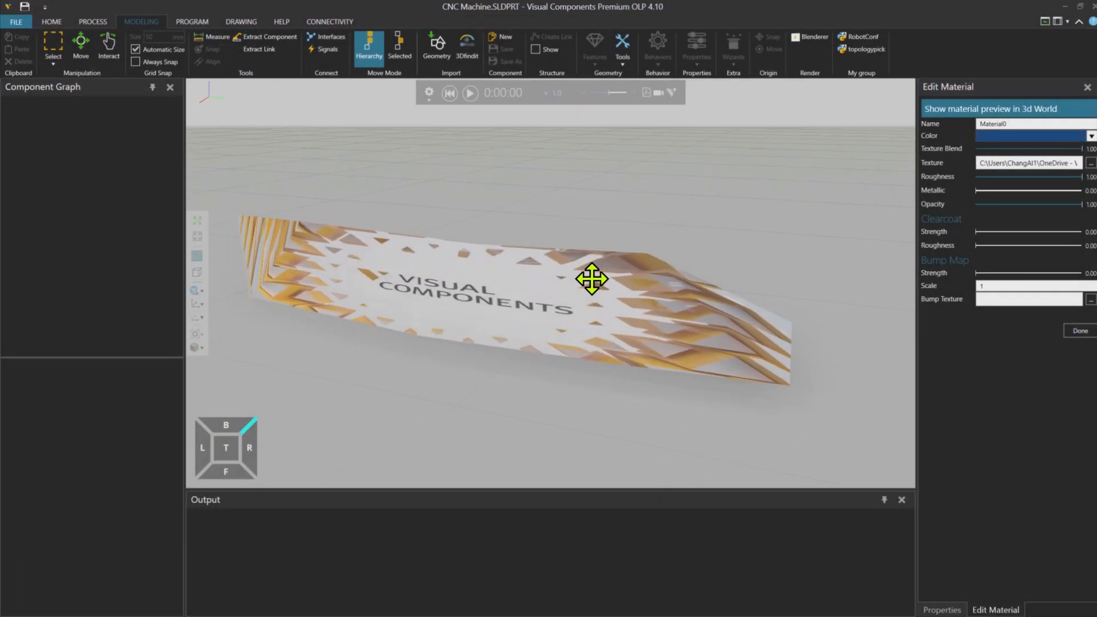
Step: Lower the material's texture blend to 0.00 and restore it to 1.00 to compare color and texture
right_drag(588, 279, 588, 280)
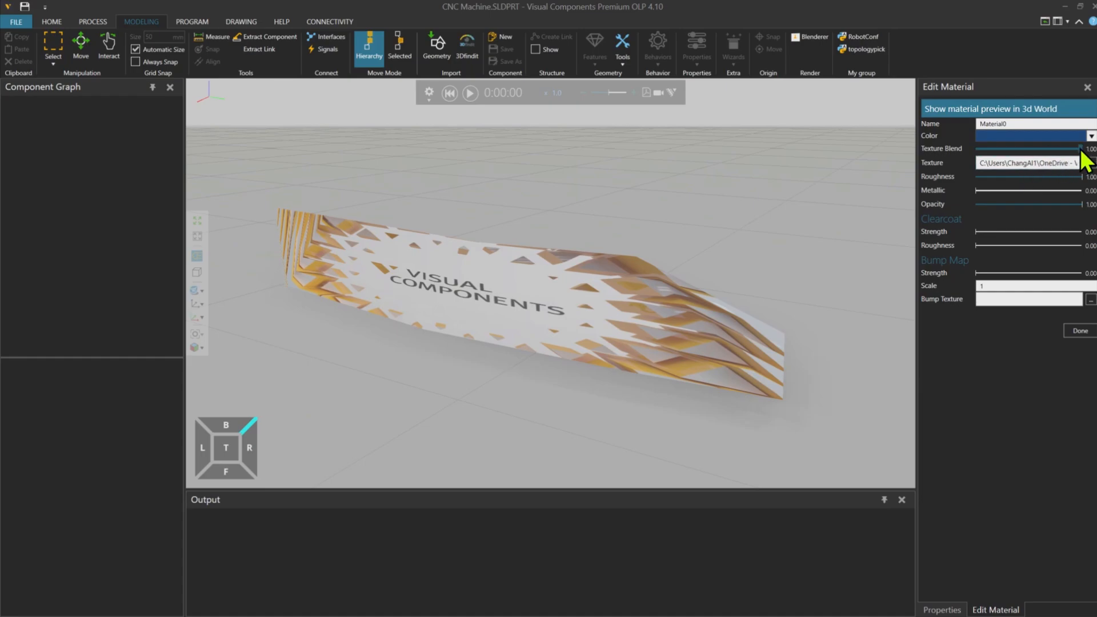
drag(1081, 151, 961, 151)
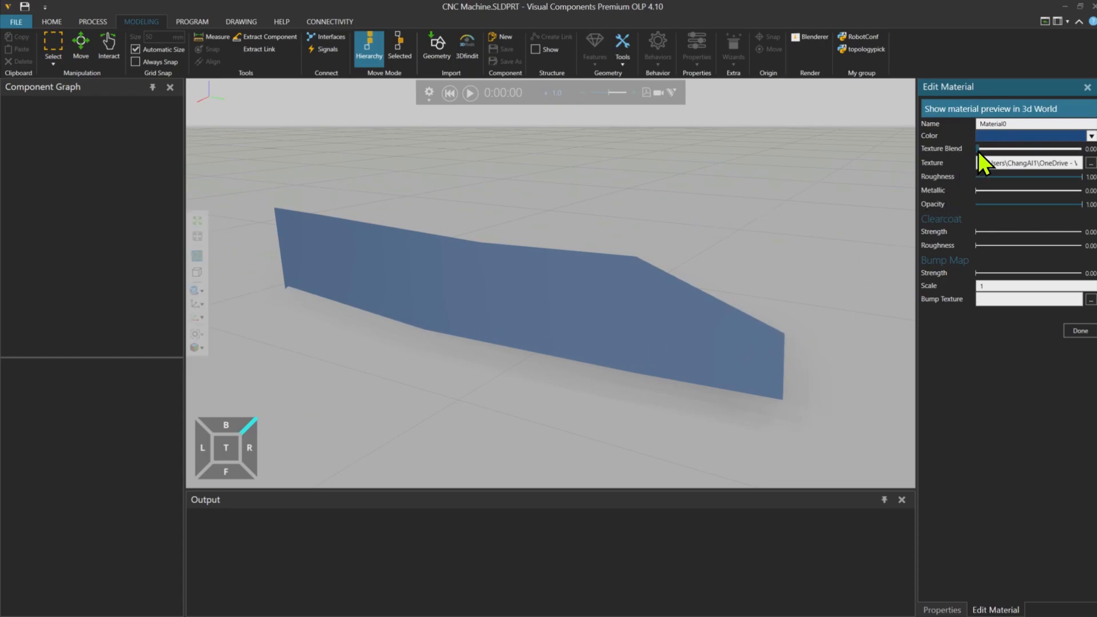
drag(979, 152, 1091, 153)
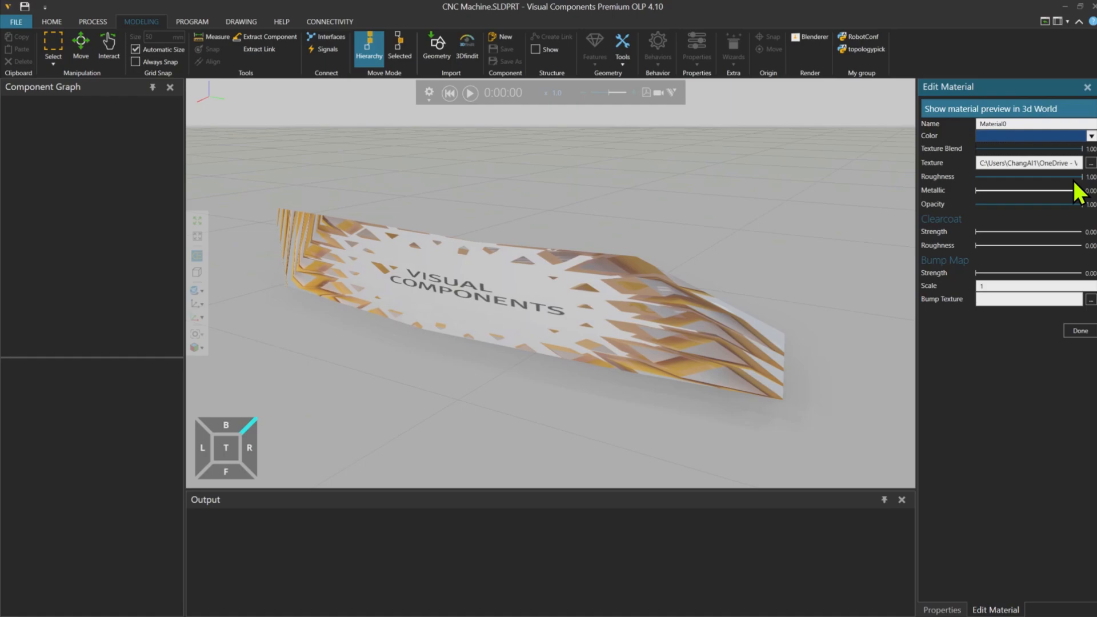
Step: Try a roughness of 0.00 with a metallic value of 0.46 and inspect the reflections on the preview
drag(1082, 176, 1025, 179)
drag(977, 176, 1017, 191)
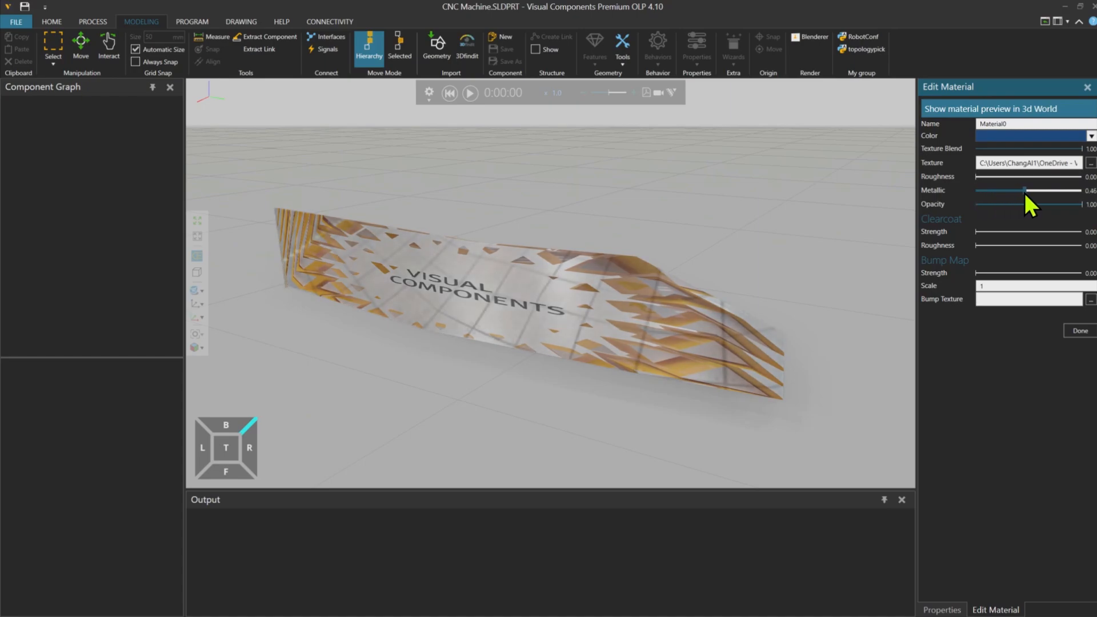
scroll(588, 280, up, 10)
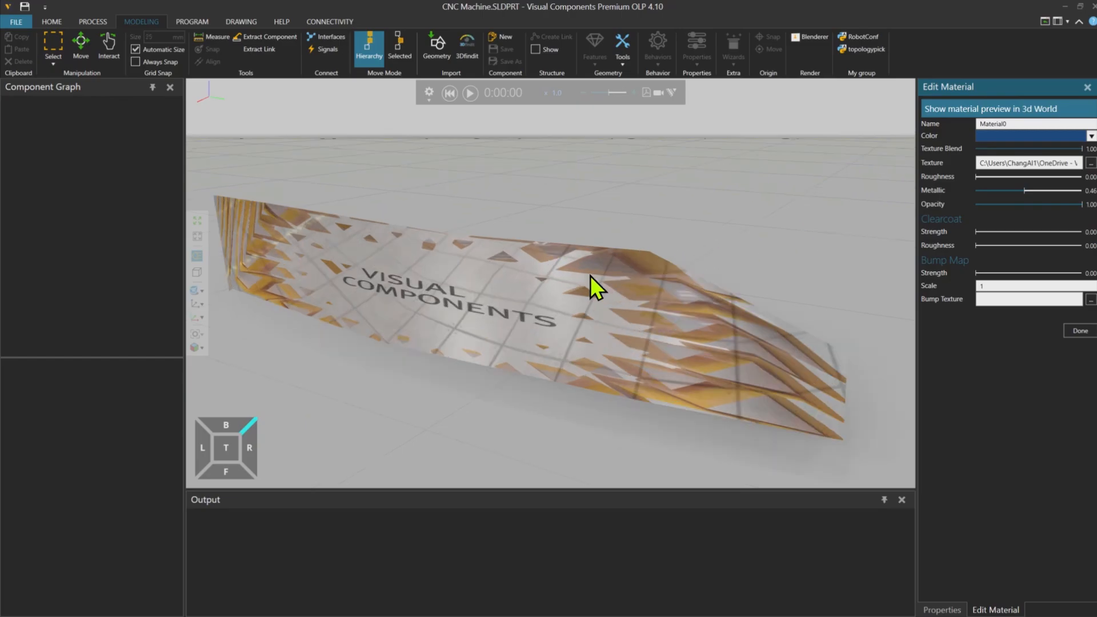
scroll(635, 246, down, 10)
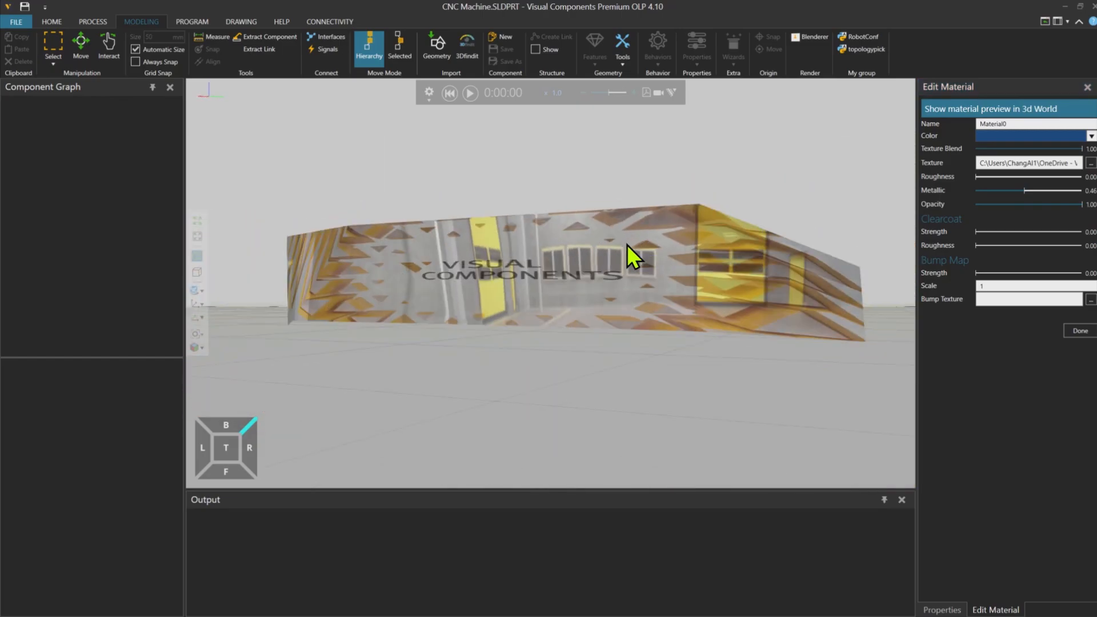
right_drag(620, 277, 596, 301)
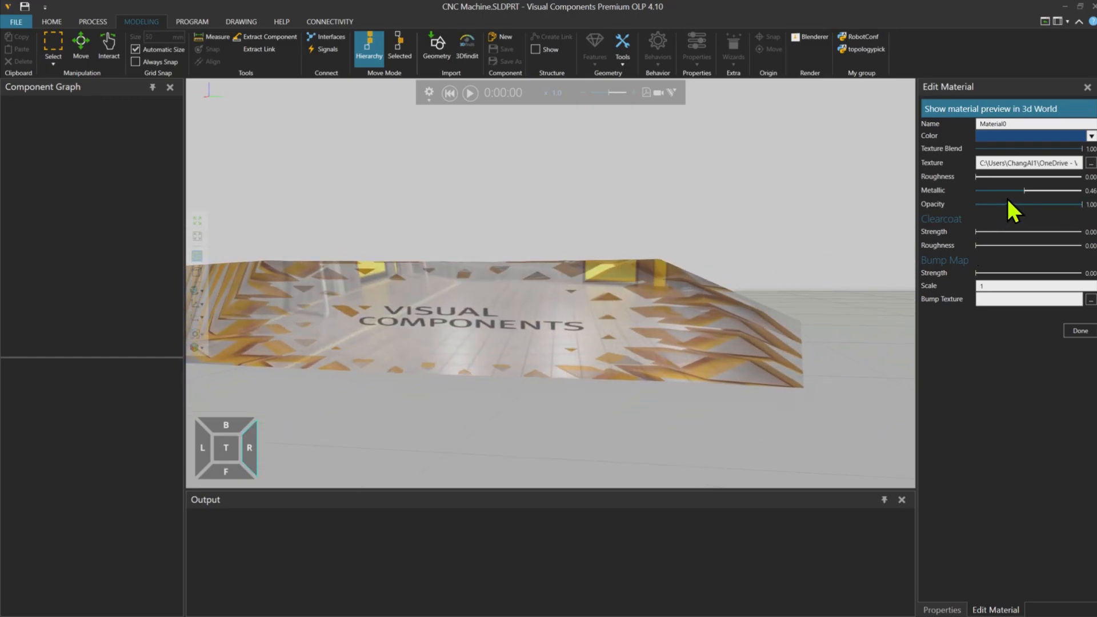
Step: Set the material's metallic value to 0.00 and roughness to 0.83, keeping opacity at 1.00
click(1022, 190)
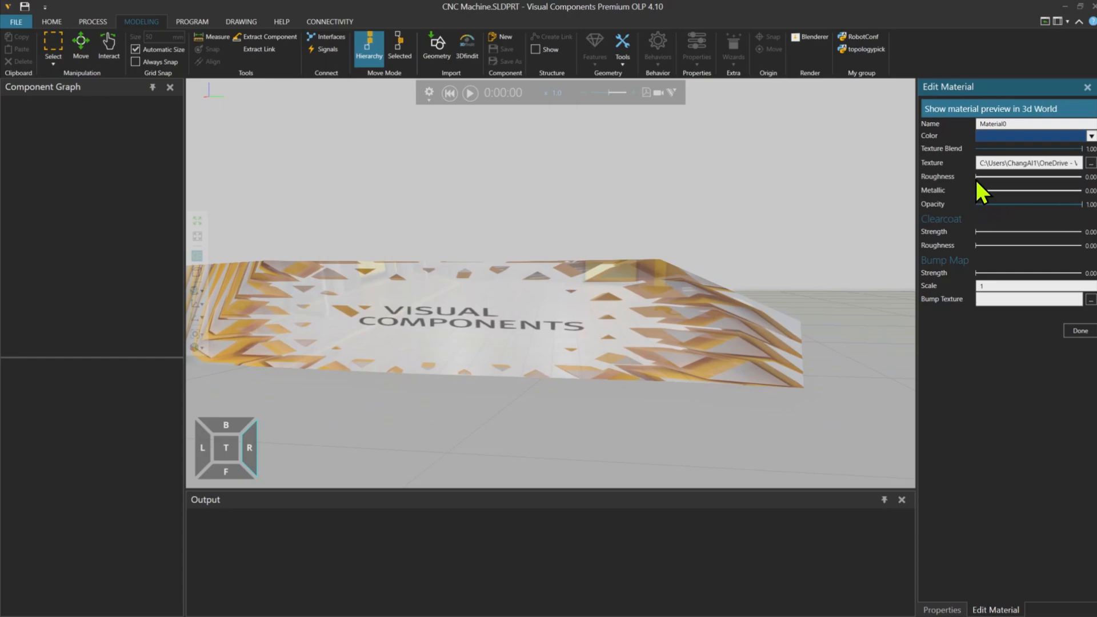
drag(975, 177, 1069, 181)
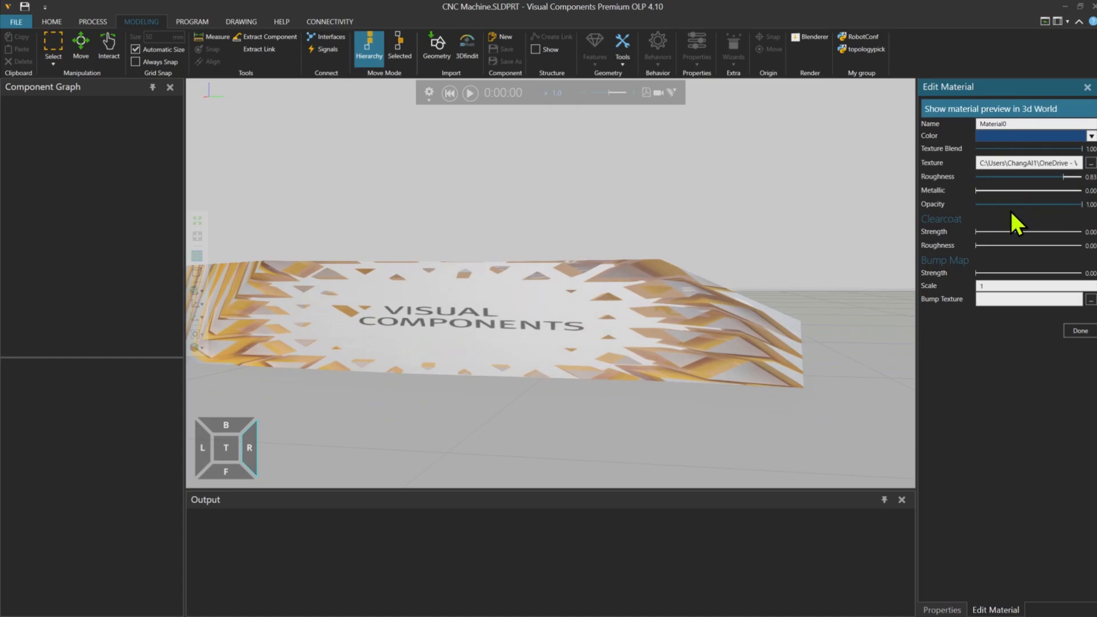
mouse_move(1081, 204)
mouse_down()
mouse_move(972, 206)
mouse_move(1086, 206)
mouse_up()
Step: Load the Blue image as the bump texture and set the bump map strength to 1.00
click(1090, 300)
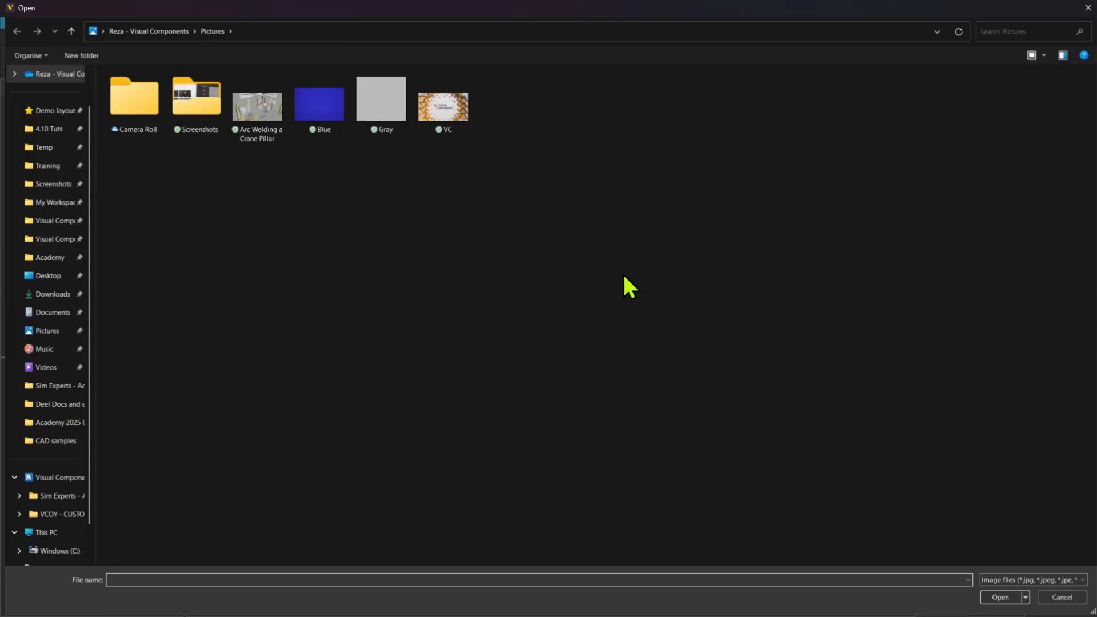
double_click(337, 118)
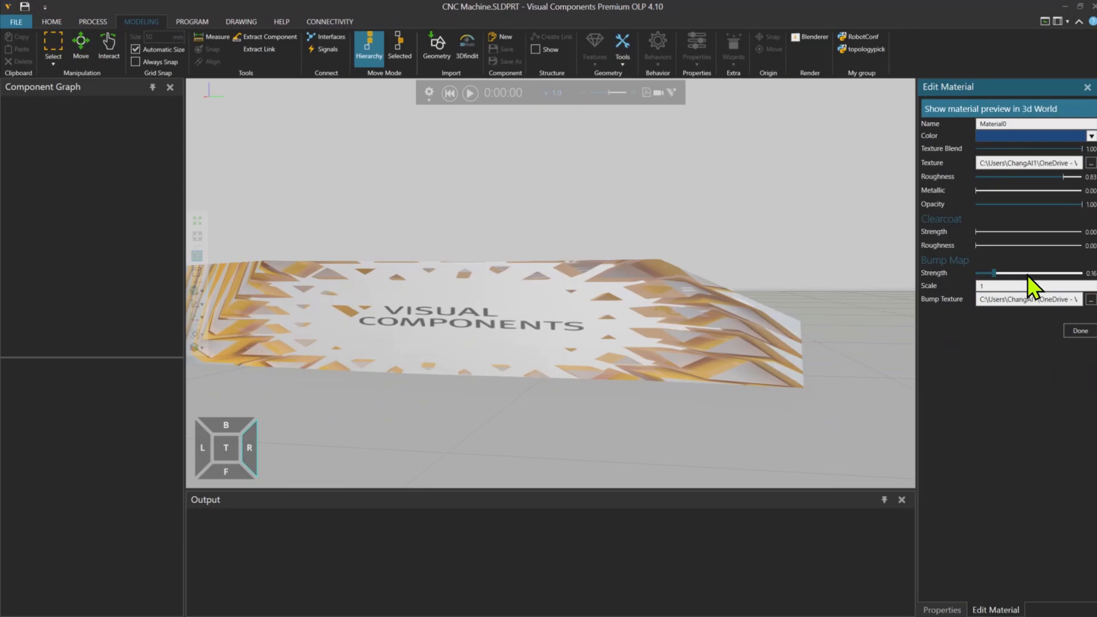
drag(1028, 275, 1095, 283)
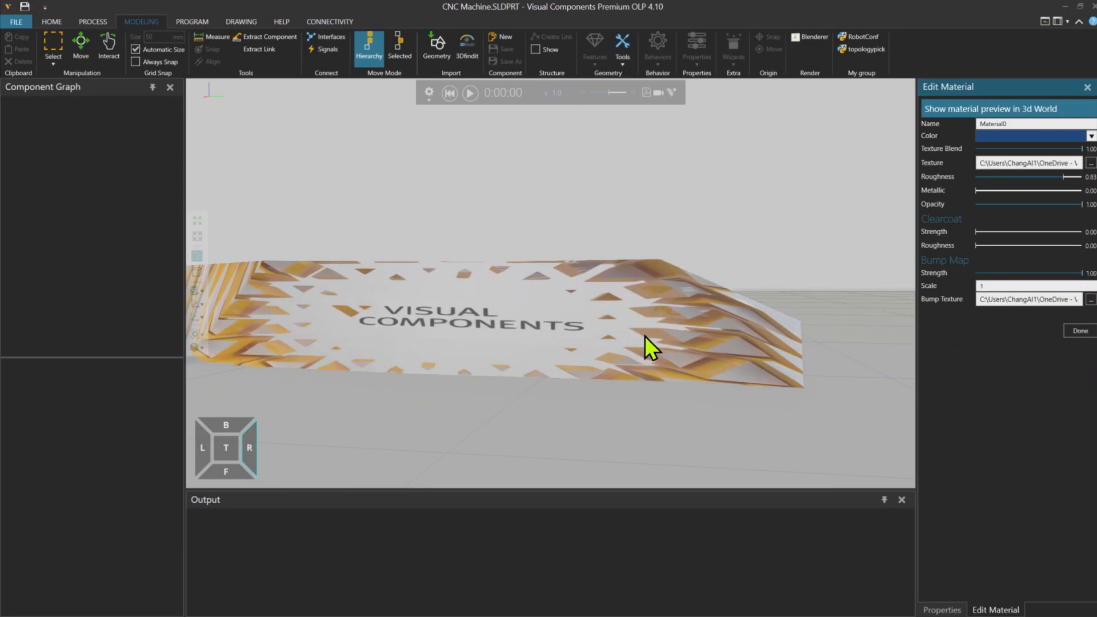
Step: Try a roughness of about 0.43 and examine the bump effect on the material preview up close
right_drag(644, 336, 686, 335)
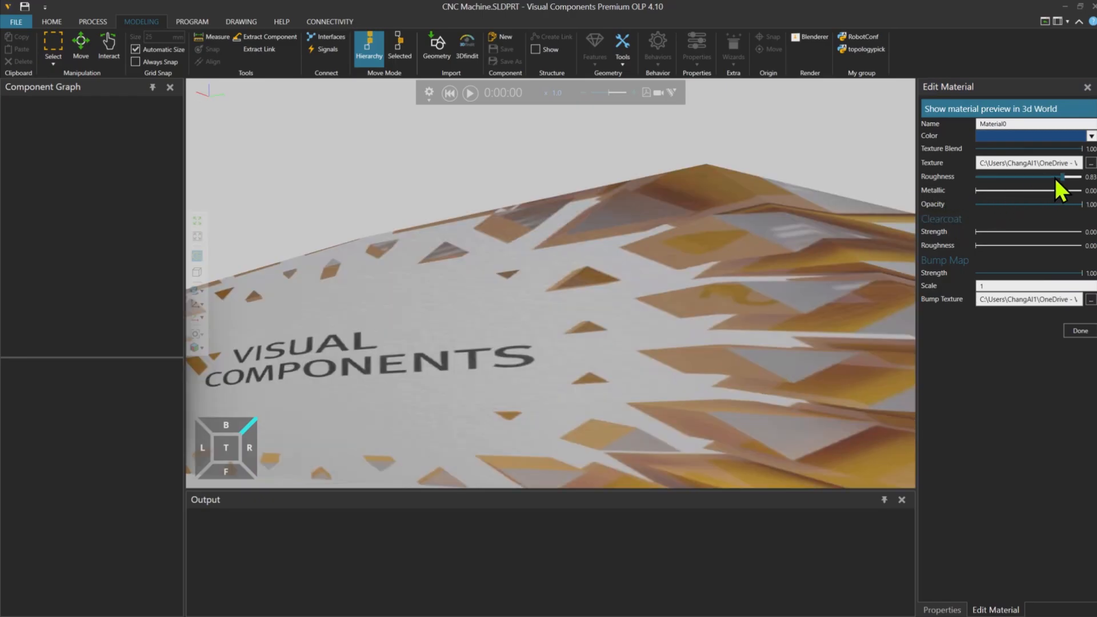
click(1062, 177)
drag(1035, 181, 1020, 181)
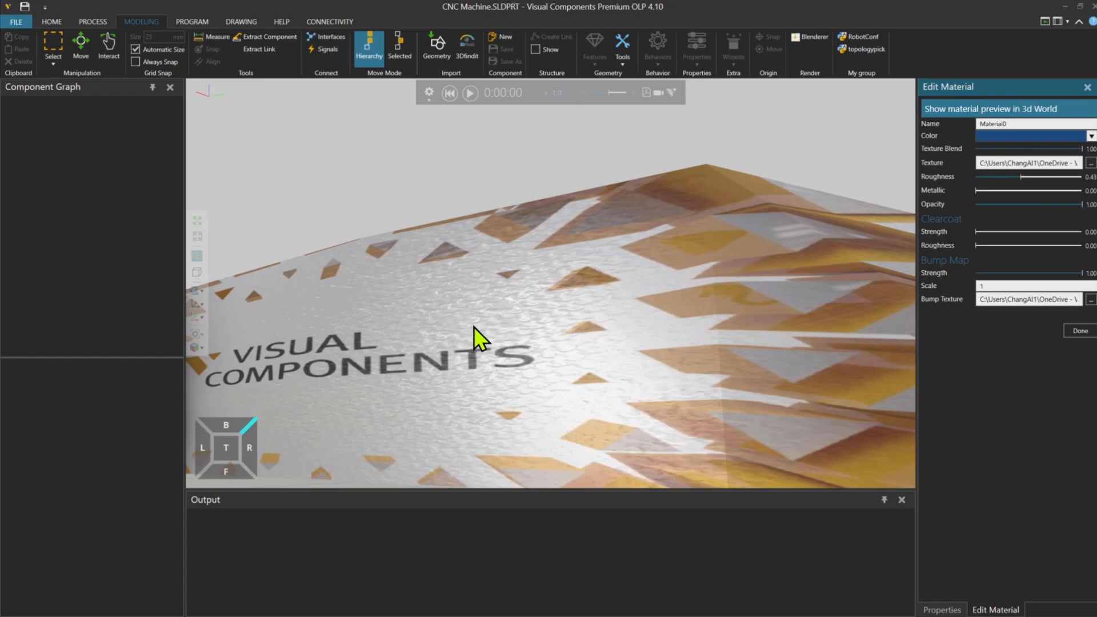
right_drag(484, 313, 895, 250)
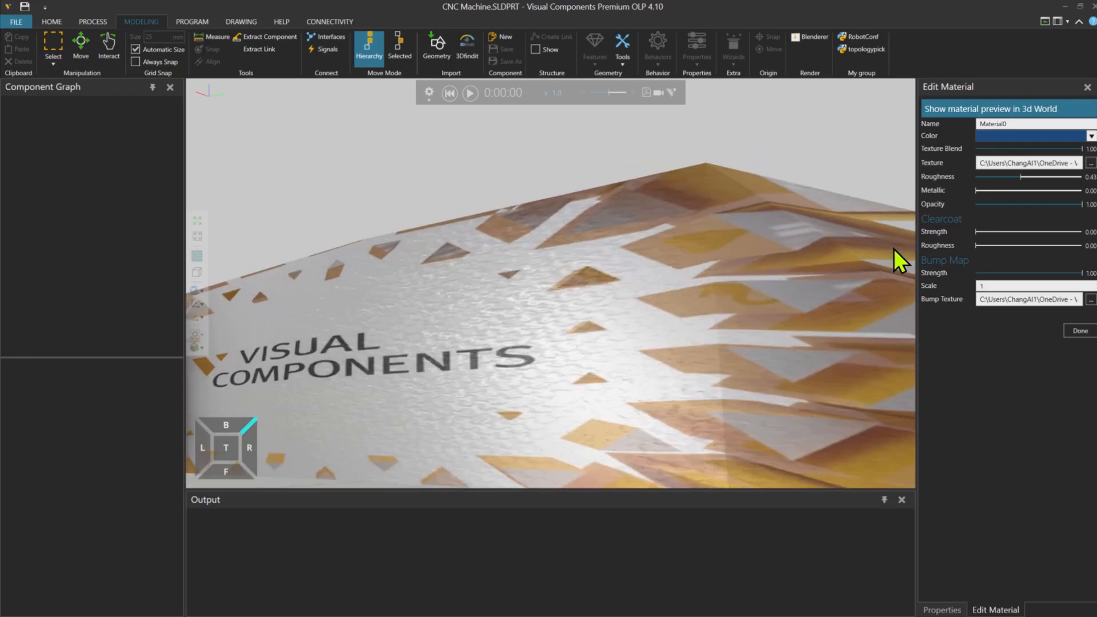
Step: Set the material's roughness to 0.84, check the preview and finish editing the material
drag(1021, 177, 1048, 177)
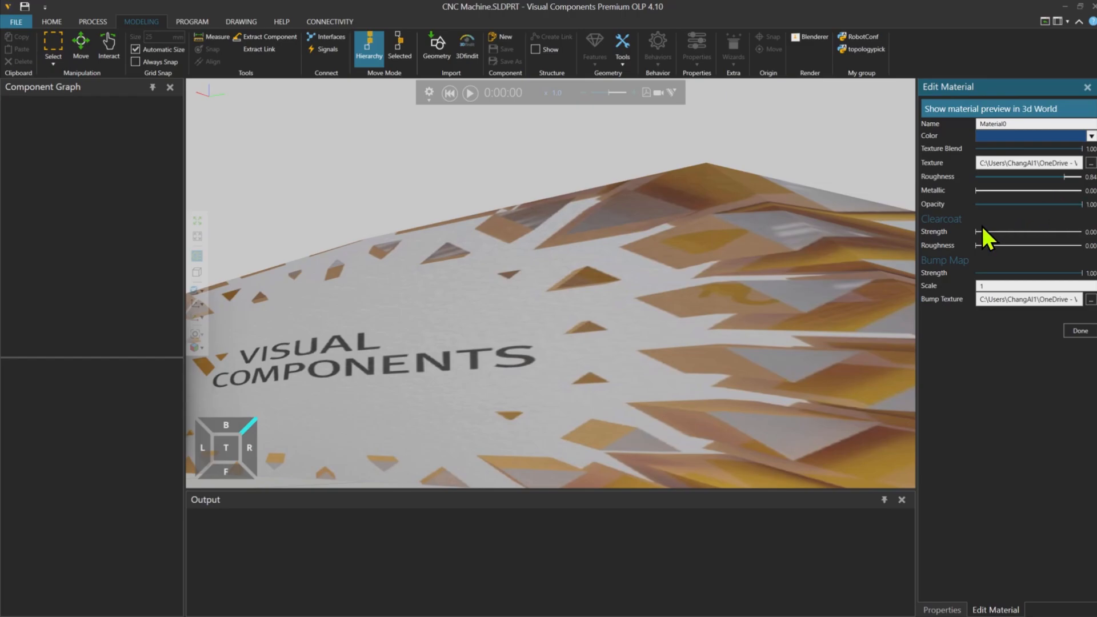
right_drag(704, 316, 695, 323)
scroll(695, 324, down, 2)
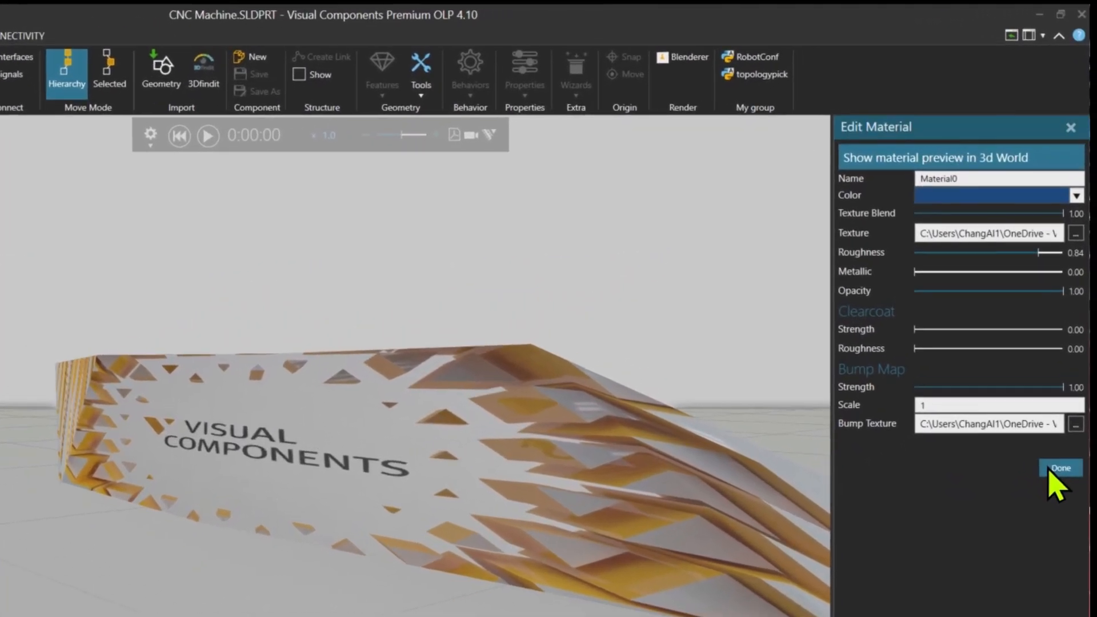
click(1078, 330)
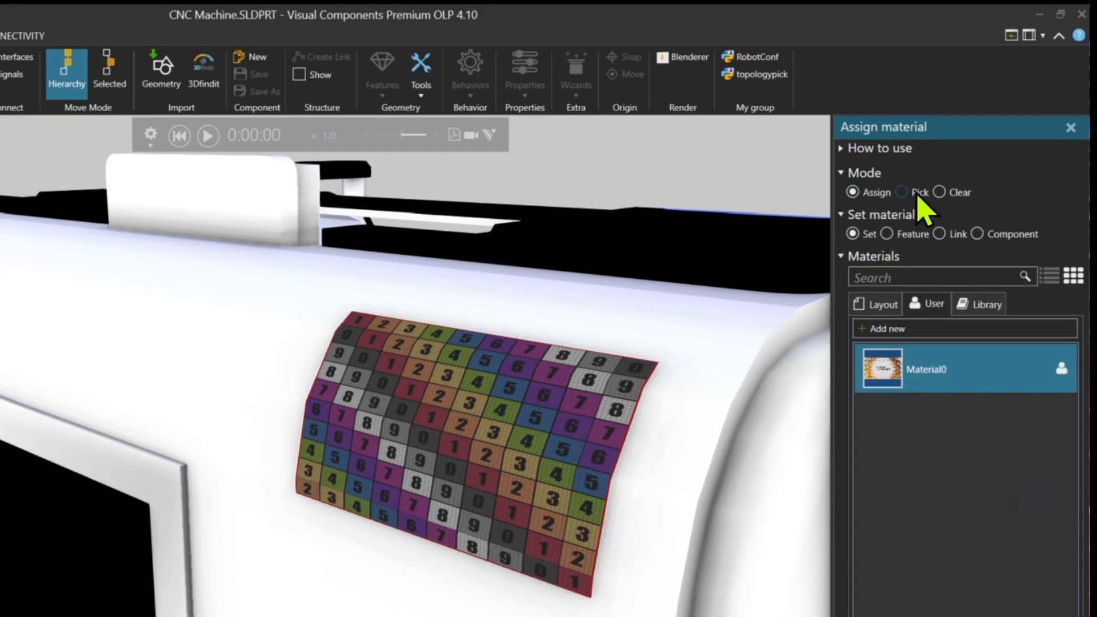
Step: Switch the material mode through Pick and Clear and return it to Assign
click(918, 194)
click(960, 207)
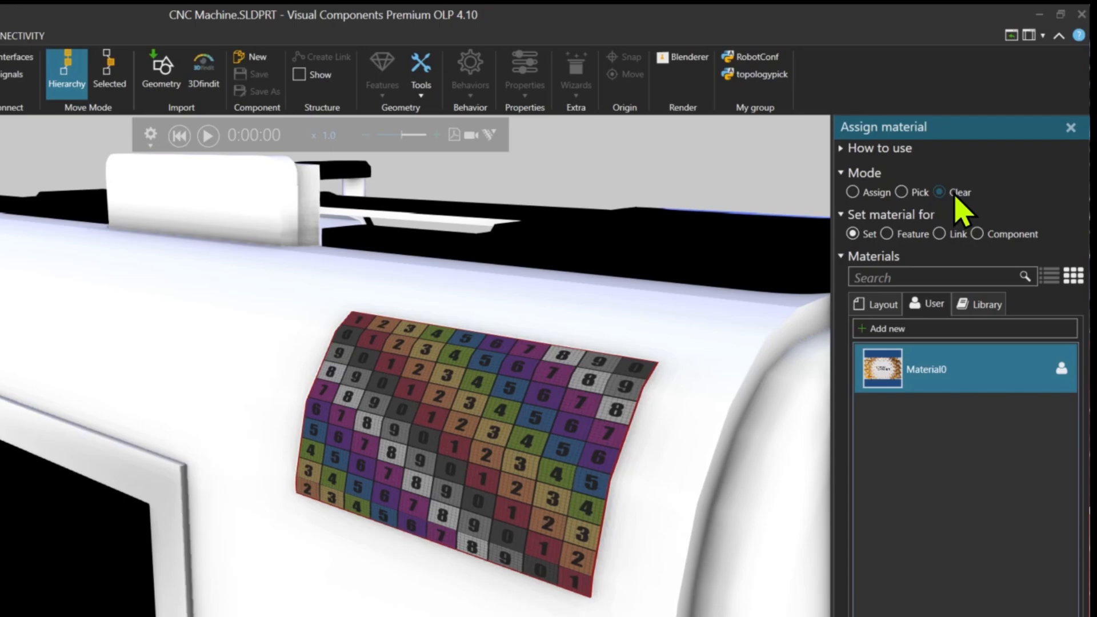
click(863, 192)
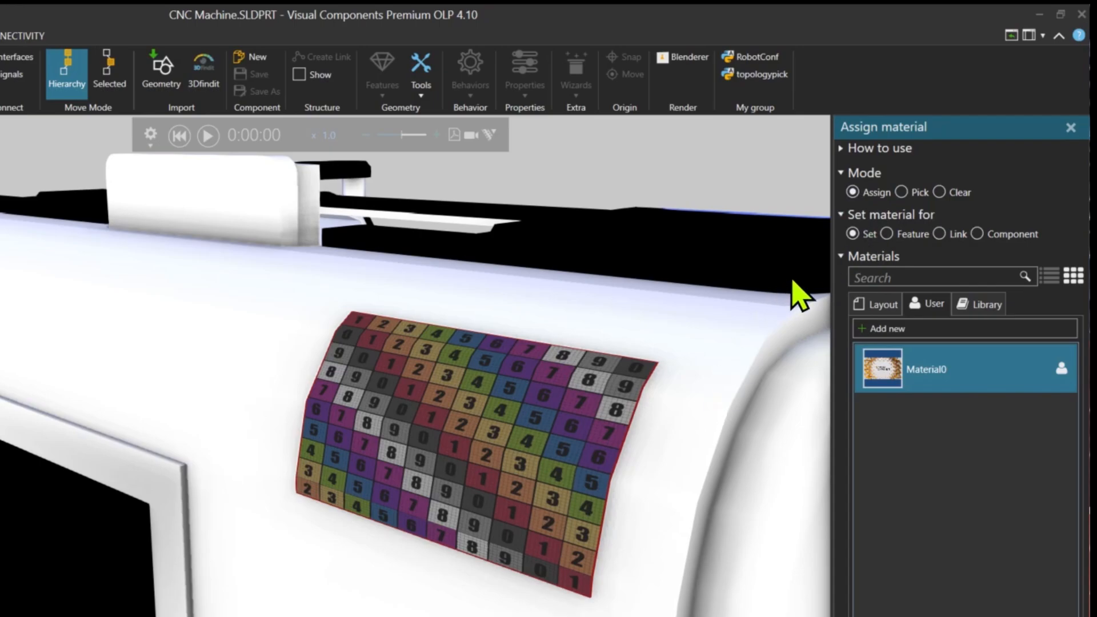
Step: Assign the new user material to the decal on the machine and inspect it from several angles
click(475, 404)
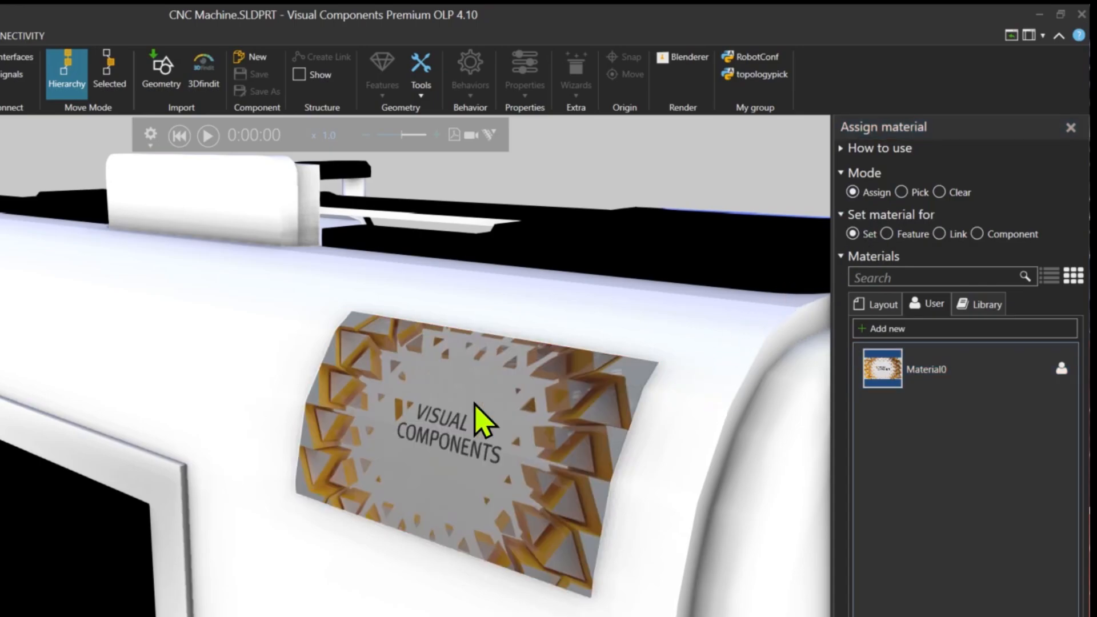
right_drag(483, 423, 537, 450)
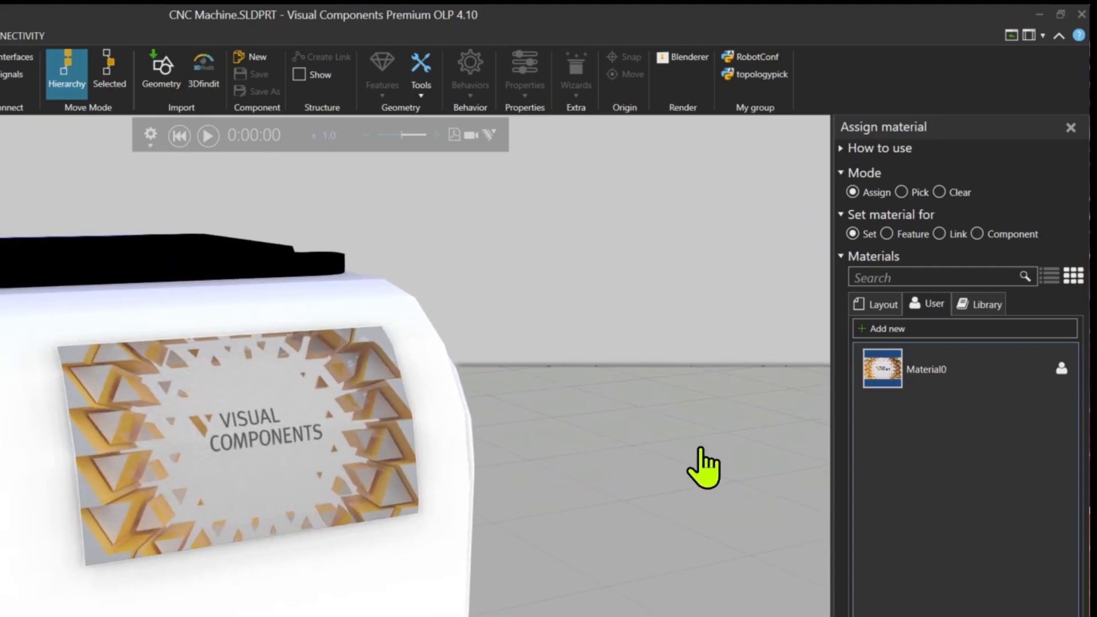
right_drag(704, 468, 507, 461)
scroll(431, 482, down, 2)
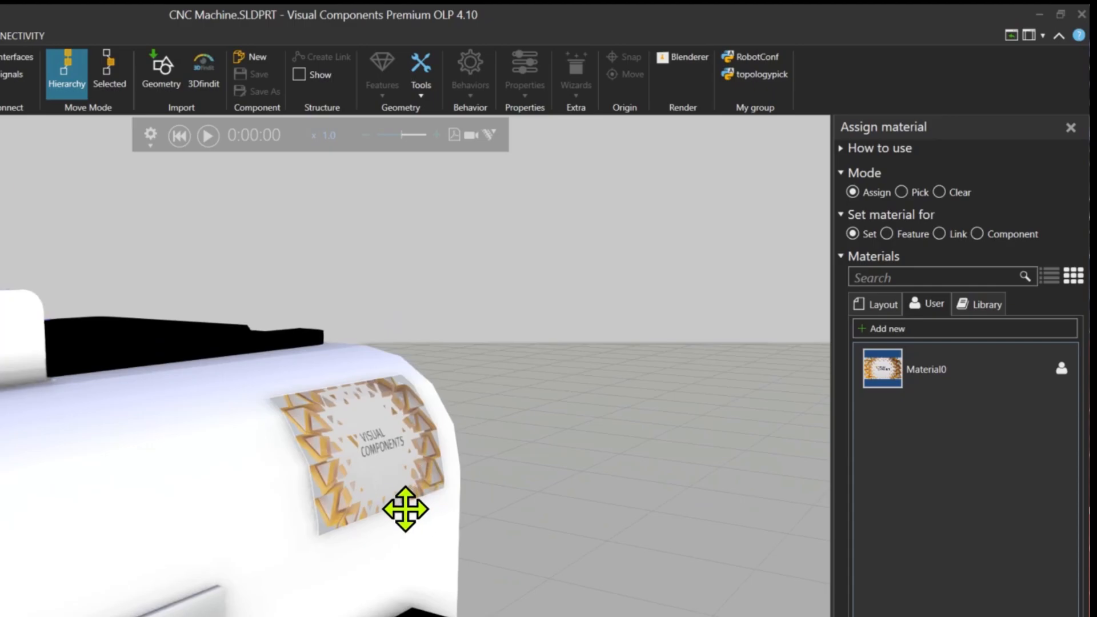
right_drag(406, 509, 399, 512)
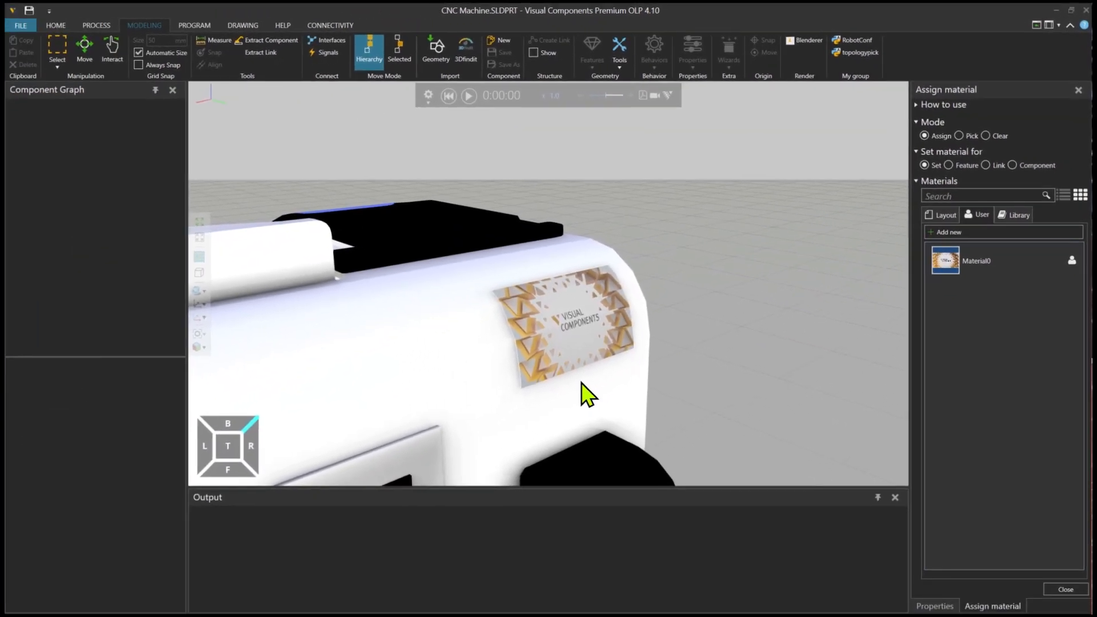